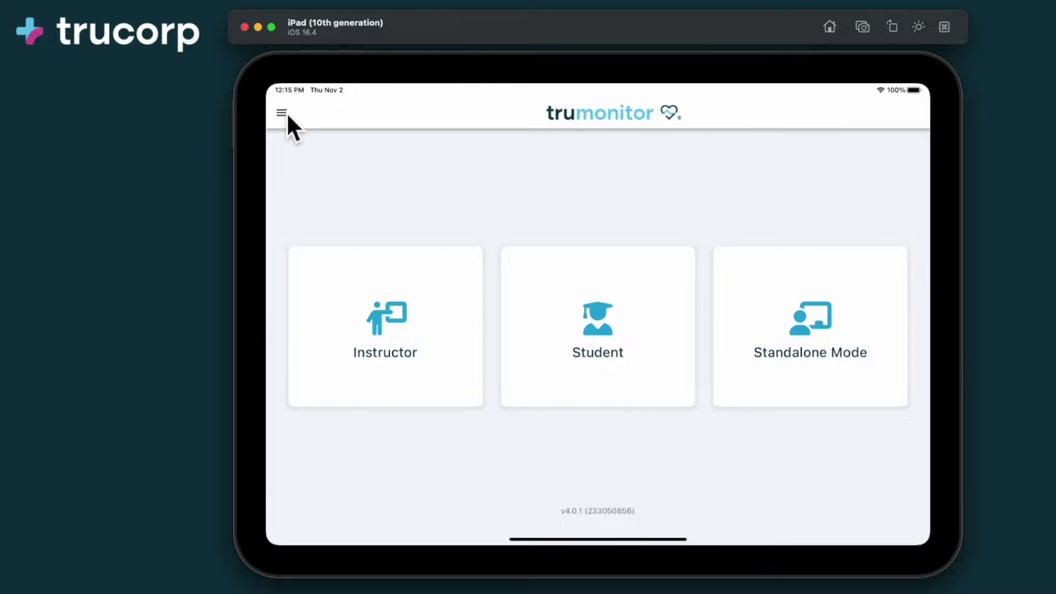
Step: Go to the Scenario Builder through the app's side menu
click(285, 112)
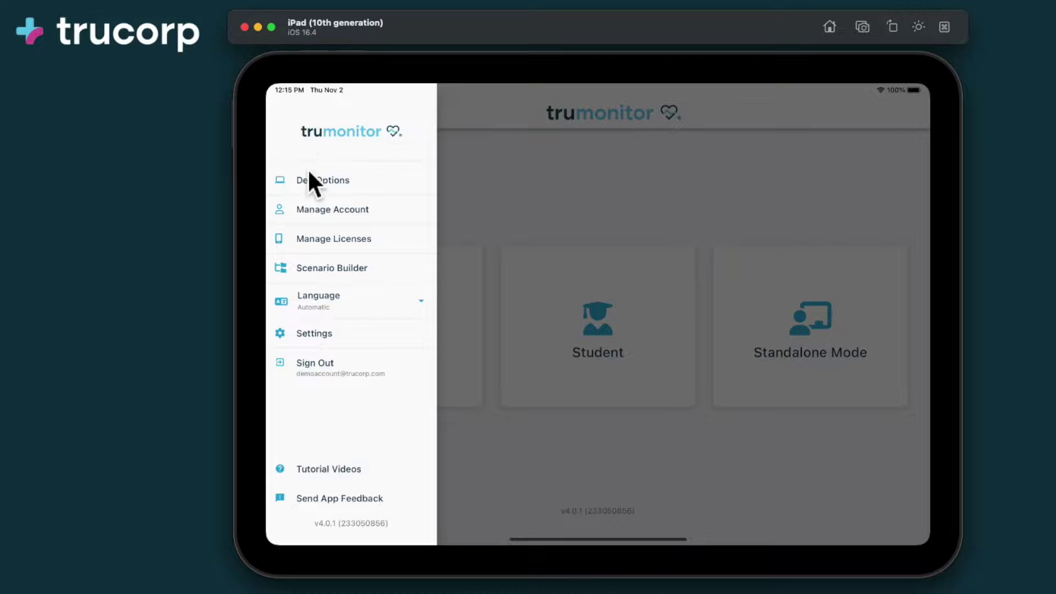
click(332, 267)
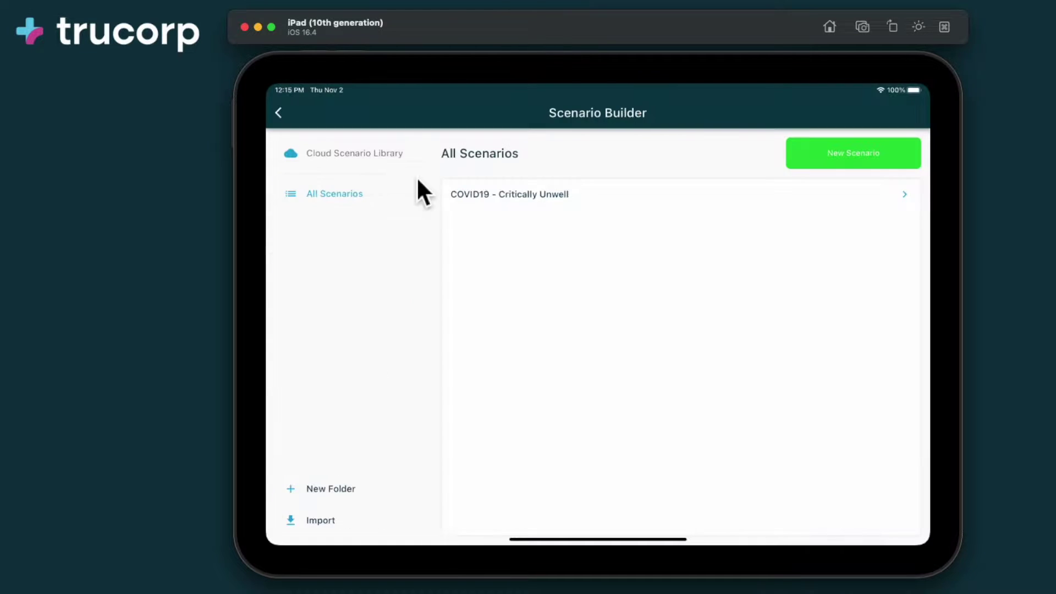
Step: Start a new blank scenario and title it 'My New Scenario'
click(814, 155)
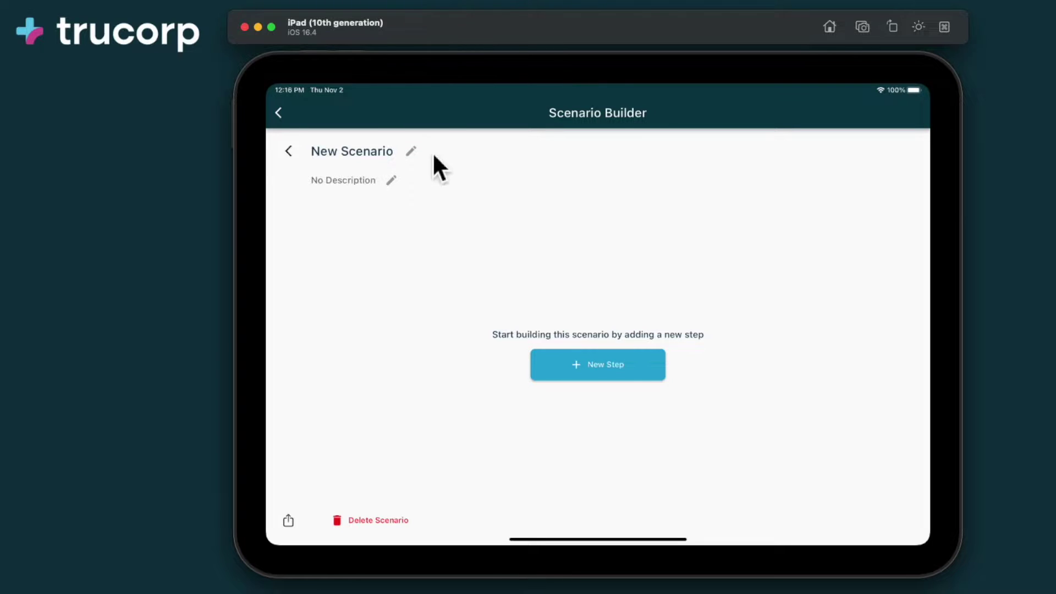
click(415, 152)
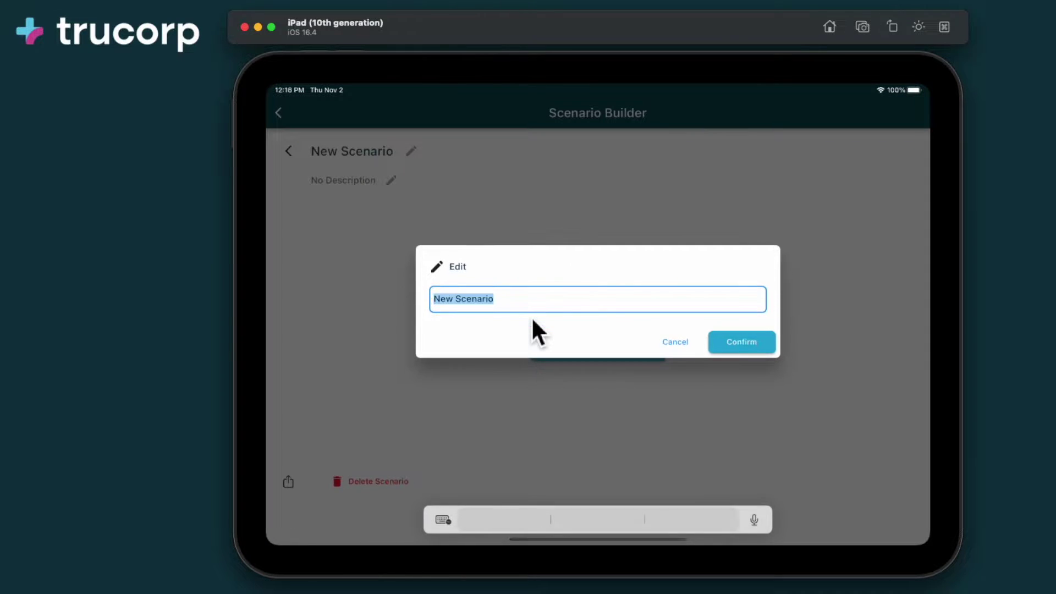
text(My New Scenario)
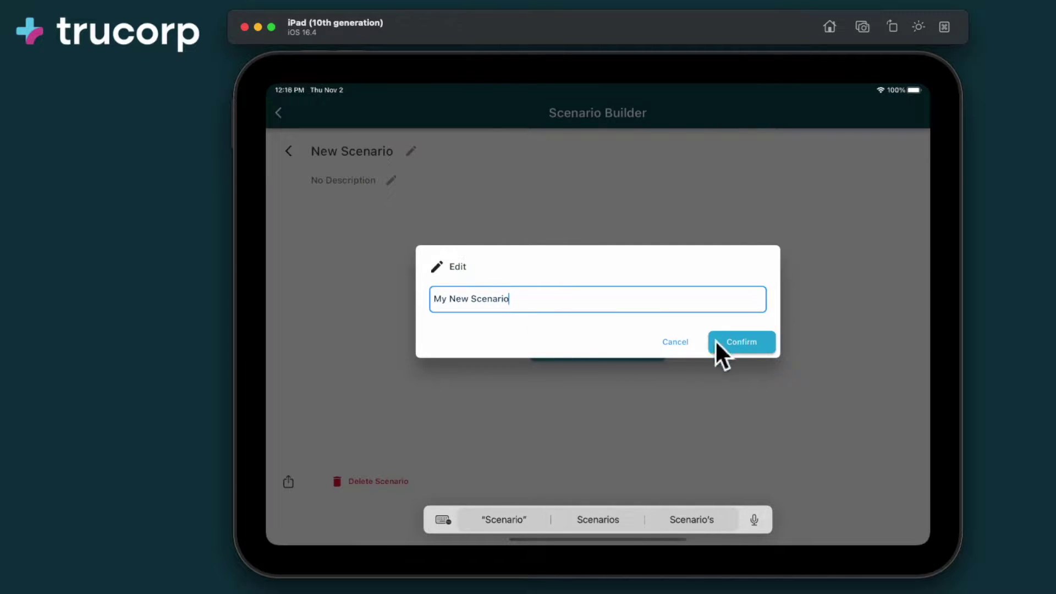
click(716, 342)
Step: Describe the scenario as 'The Description Of My Scenario' and add a first step
click(399, 182)
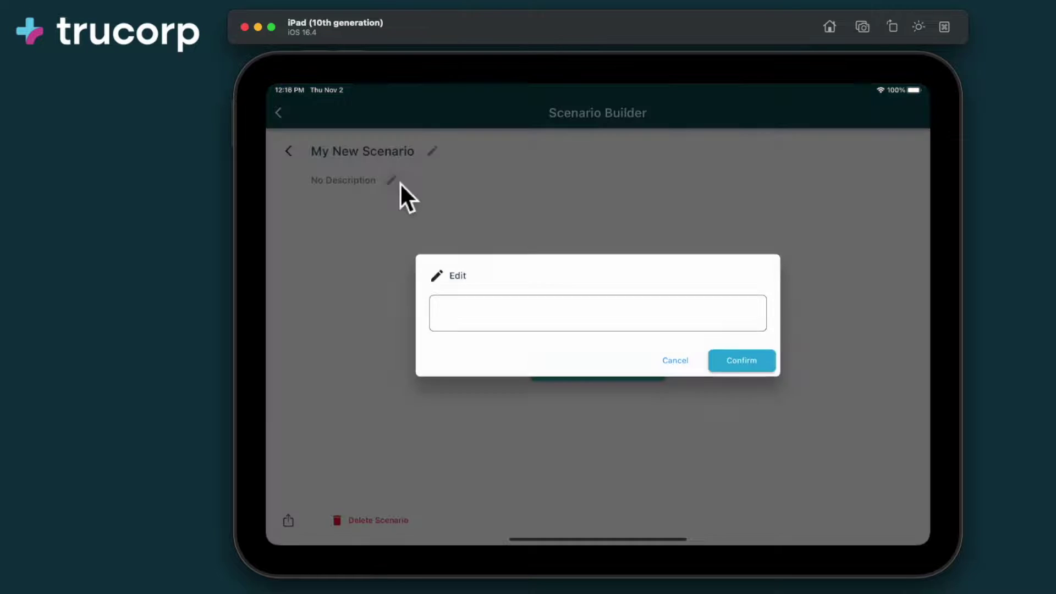
click(513, 325)
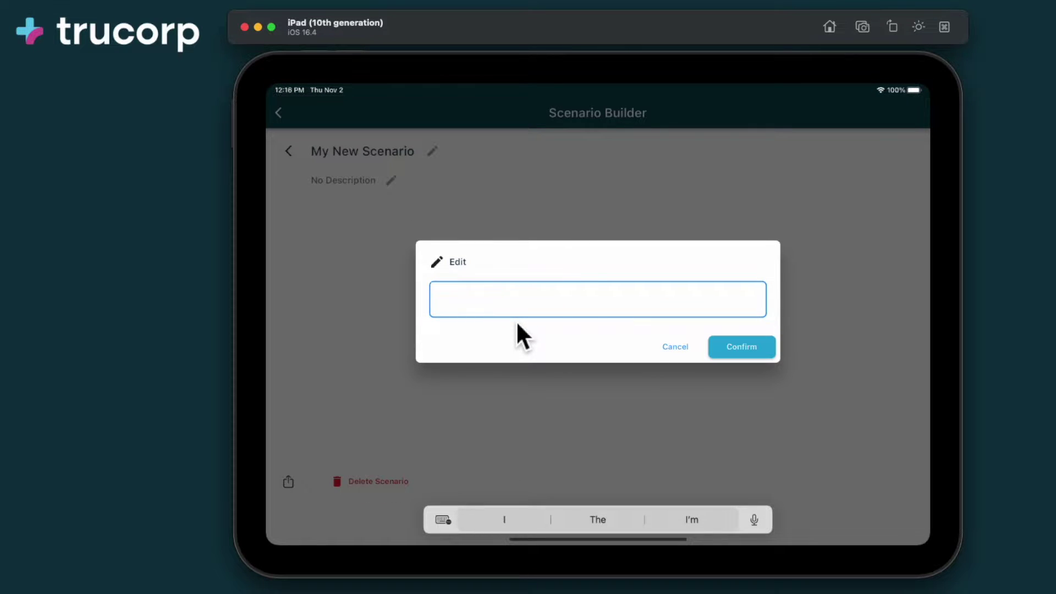
text(The Description Of My Scenario)
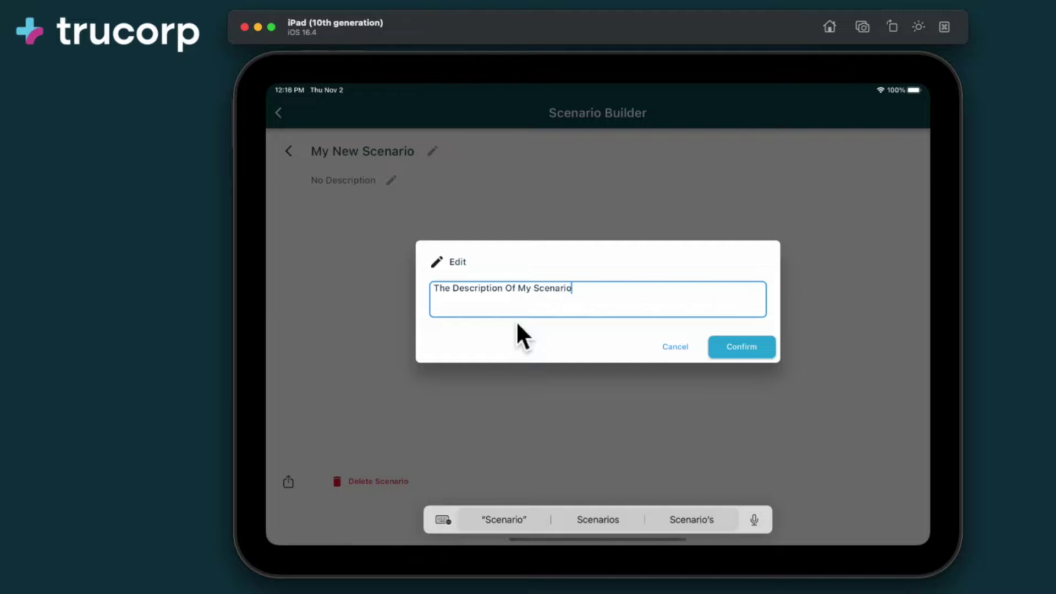
click(726, 352)
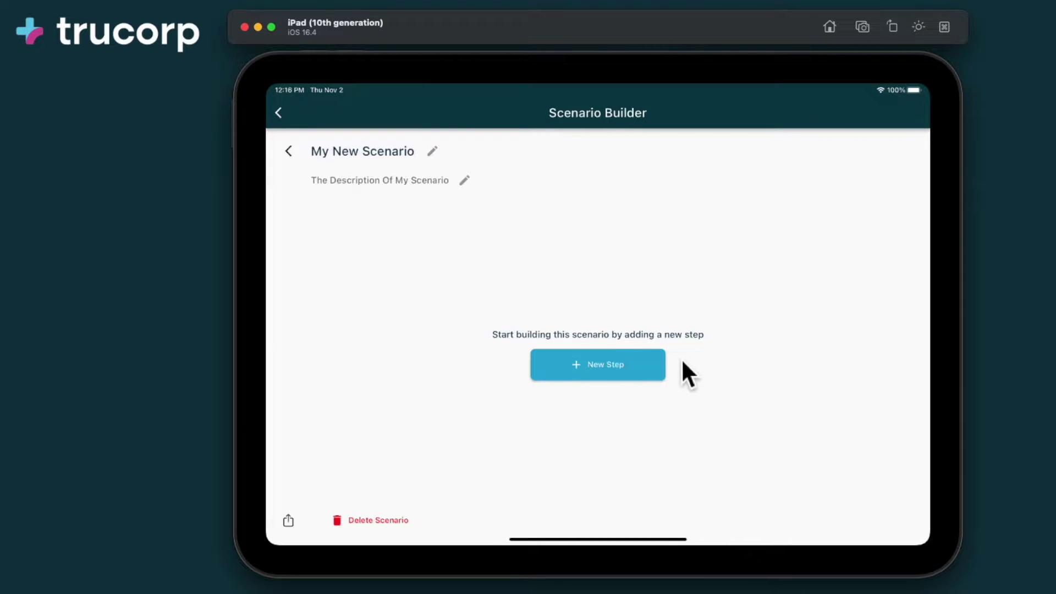
click(638, 365)
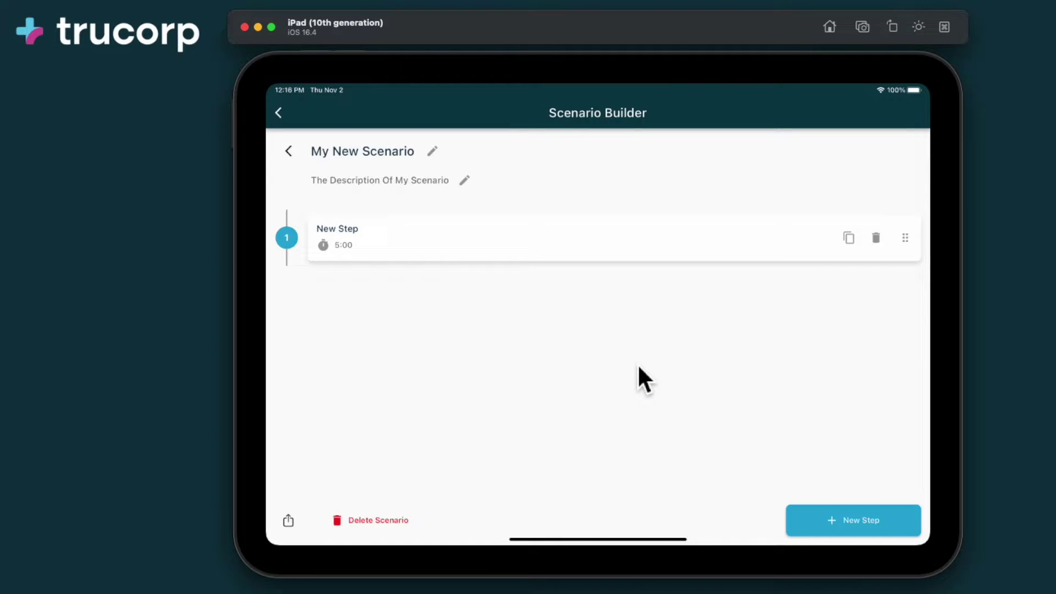
Step: Open the New Step editor and set its duration to 2m 00s
click(449, 245)
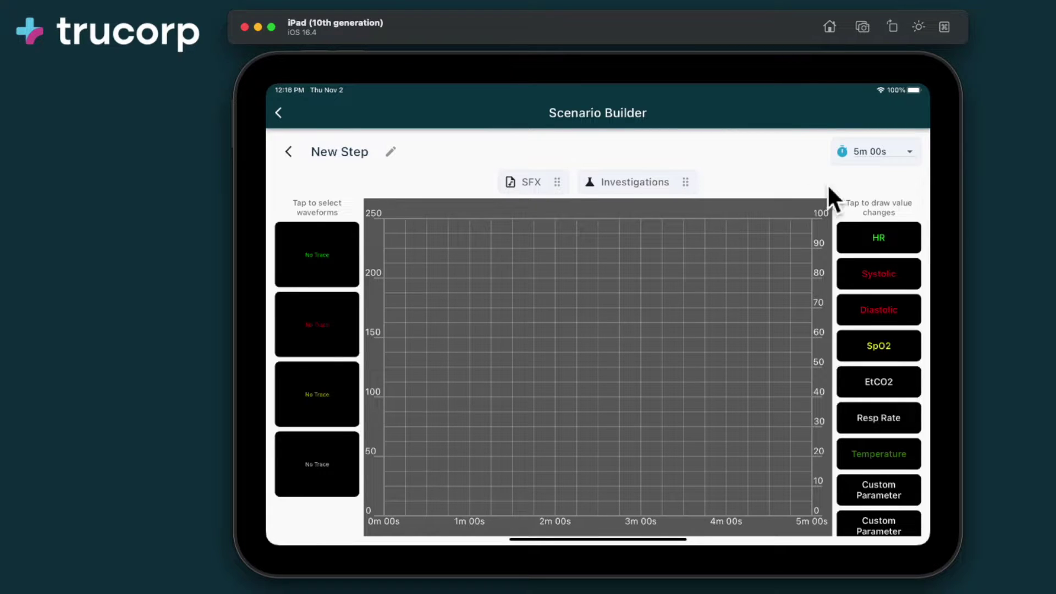
click(886, 162)
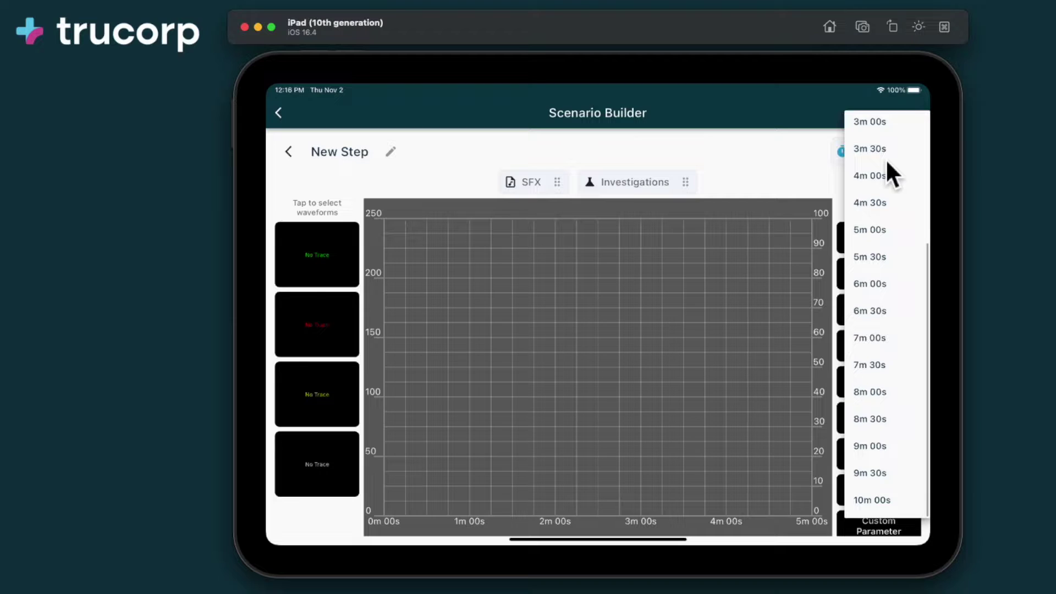
scroll(881, 216, down, 1)
scroll(882, 216, up, 5)
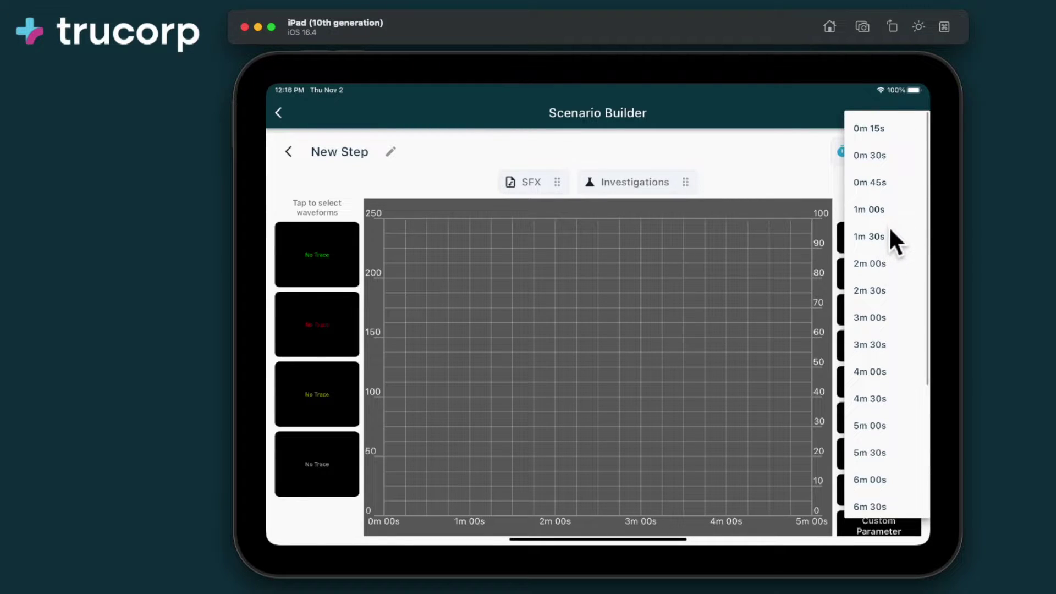
click(883, 262)
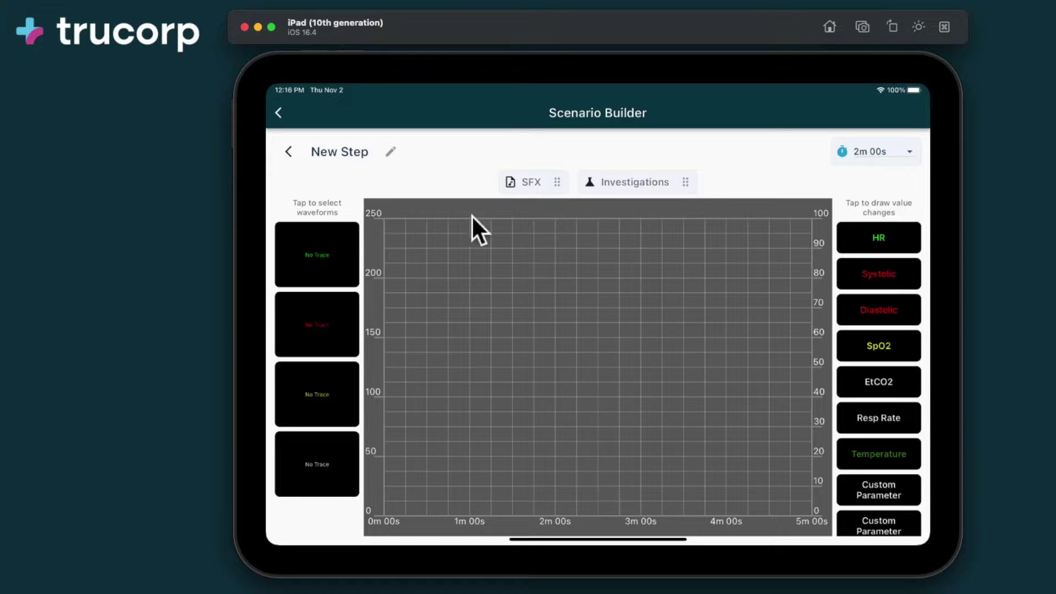
Step: Set the ECG to Normal Sinus and the BP, SpO2 and EtCO2 waveforms to Normal
click(347, 246)
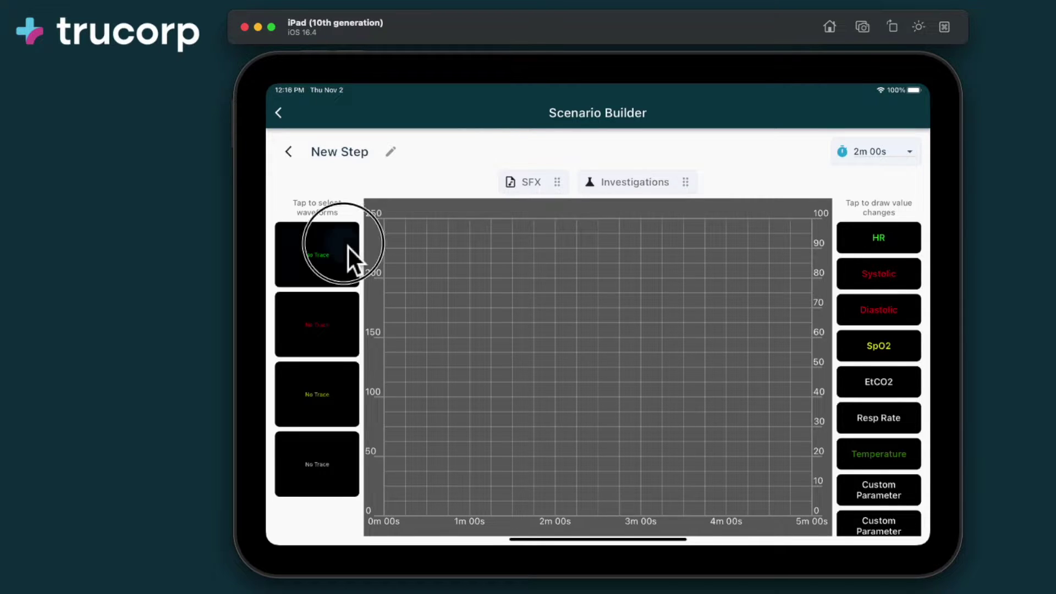
click(404, 241)
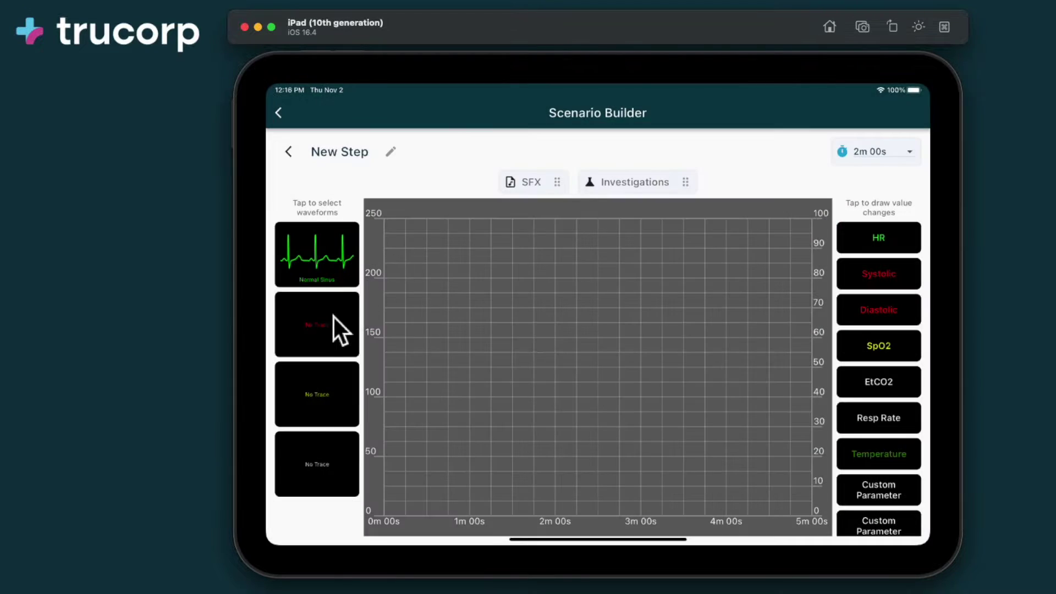
click(332, 317)
click(407, 268)
click(336, 385)
click(419, 253)
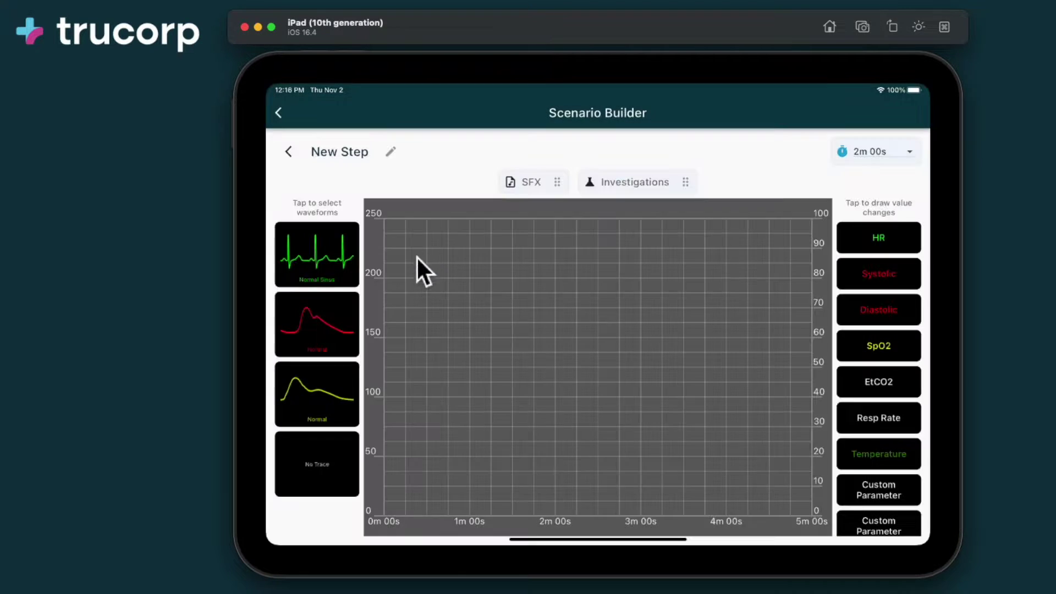
click(320, 459)
click(429, 231)
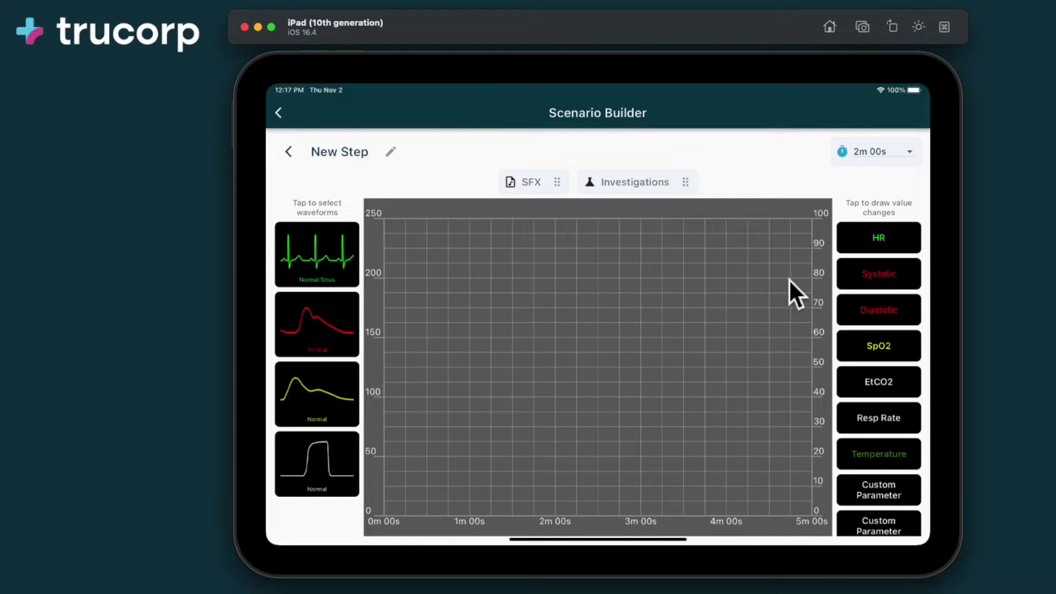
Step: Draw flat HR, Systolic and Diastolic trend lines across the full 2-minute chart
click(876, 245)
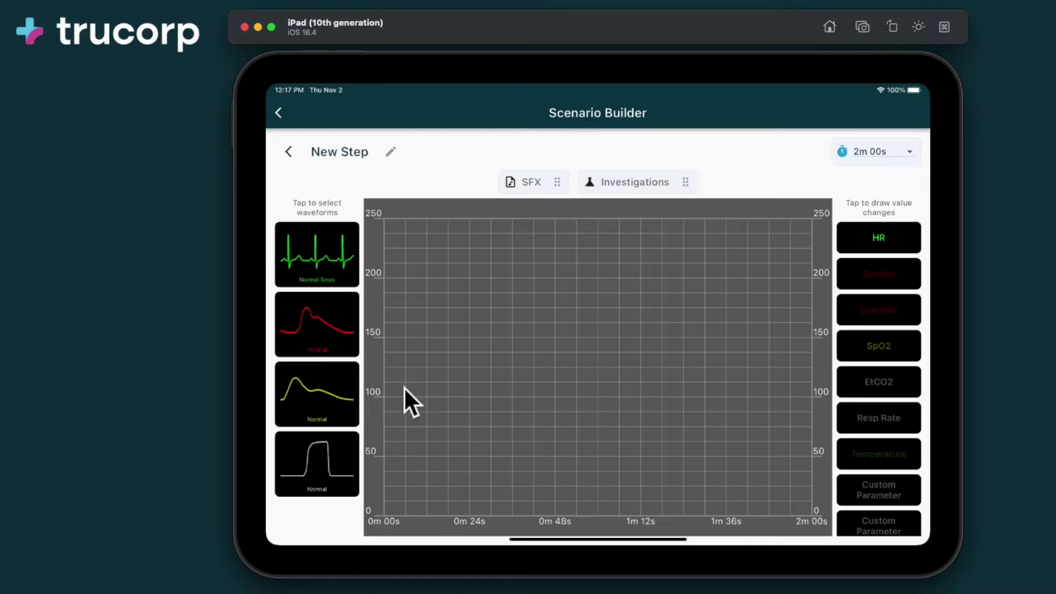
click(402, 403)
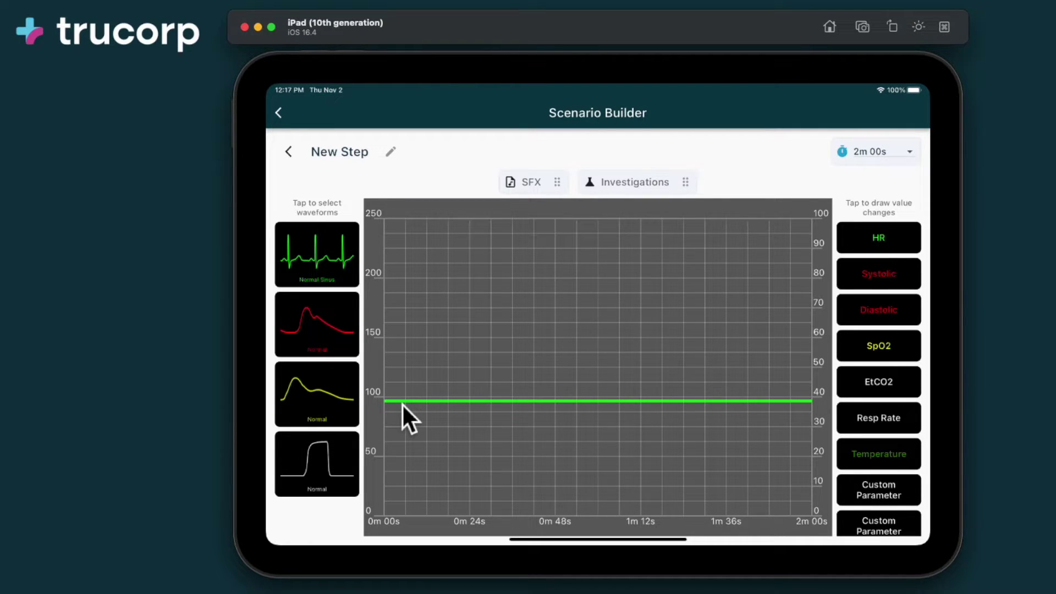
click(869, 280)
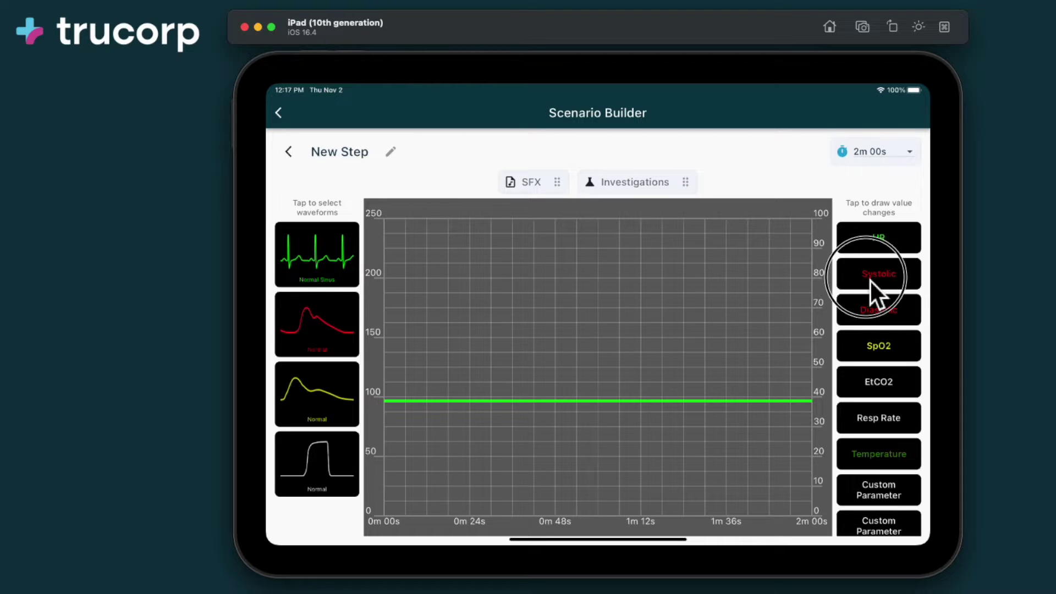
click(459, 419)
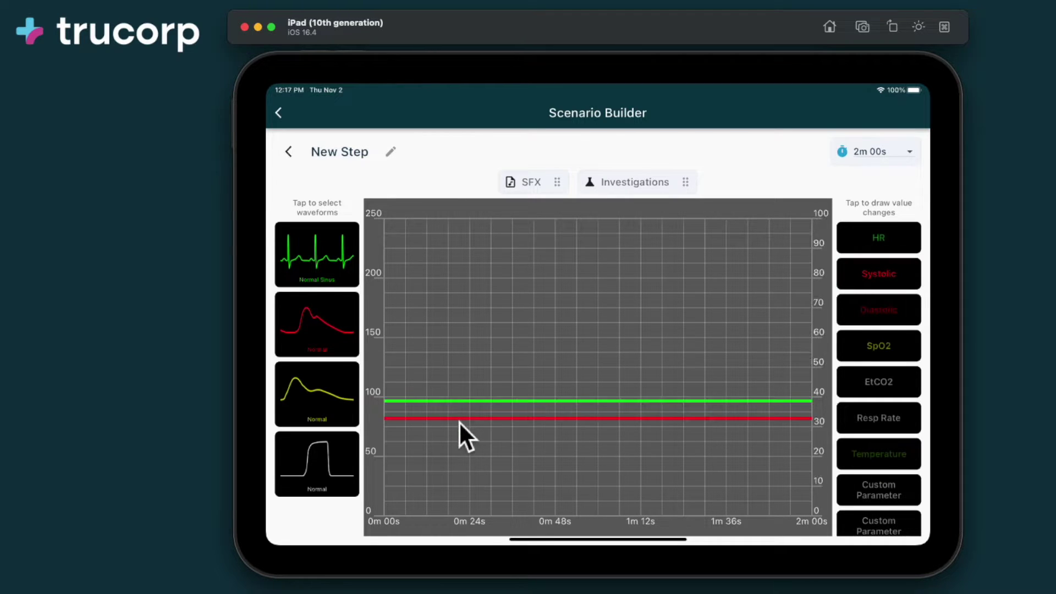
click(864, 317)
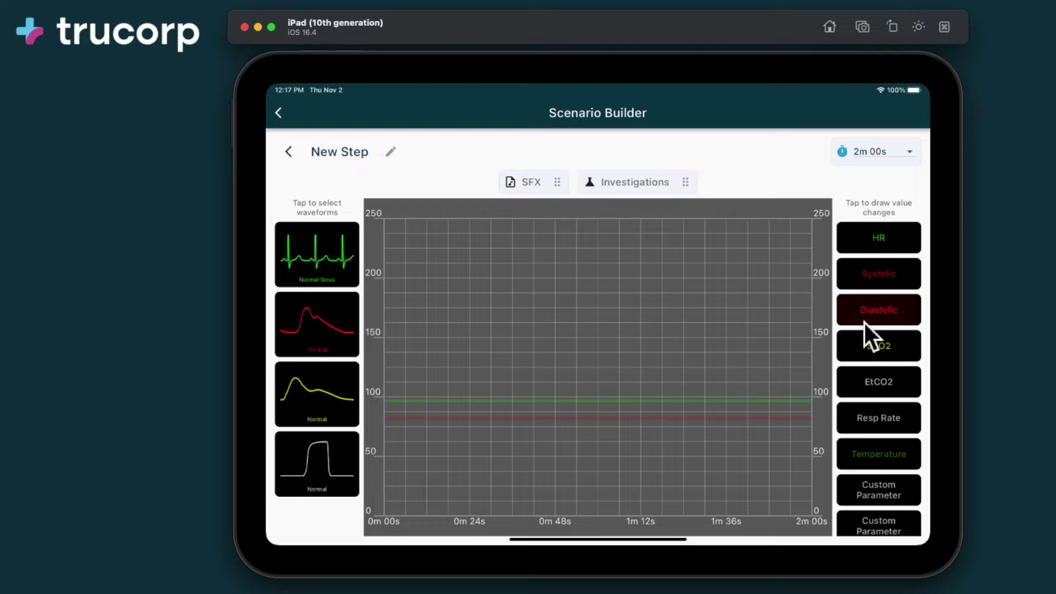
click(589, 427)
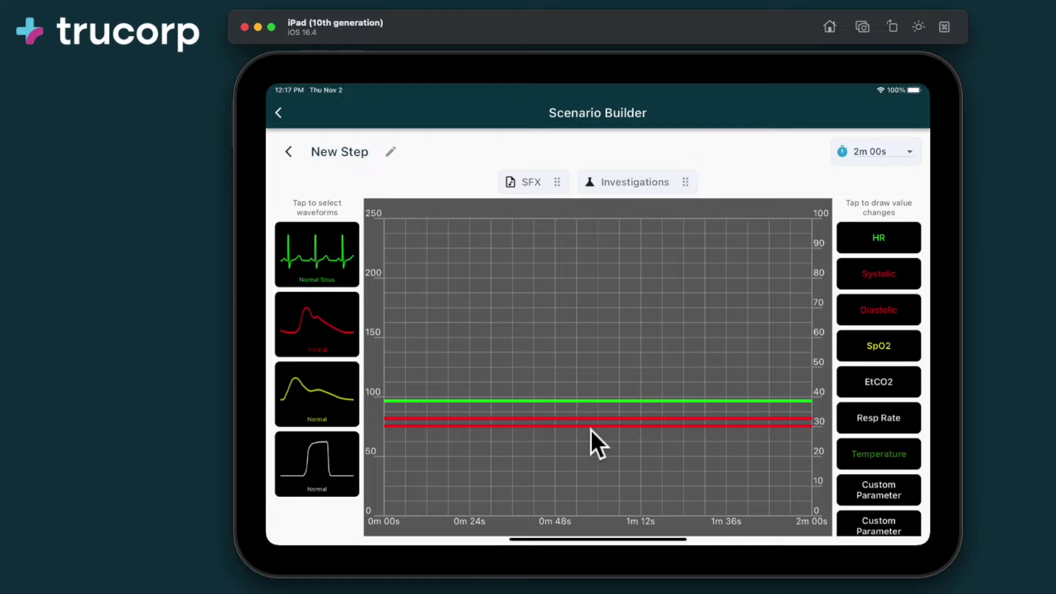
Step: Redraw heart rate rising from about 80 to 135 in the first minute, then holding
click(875, 249)
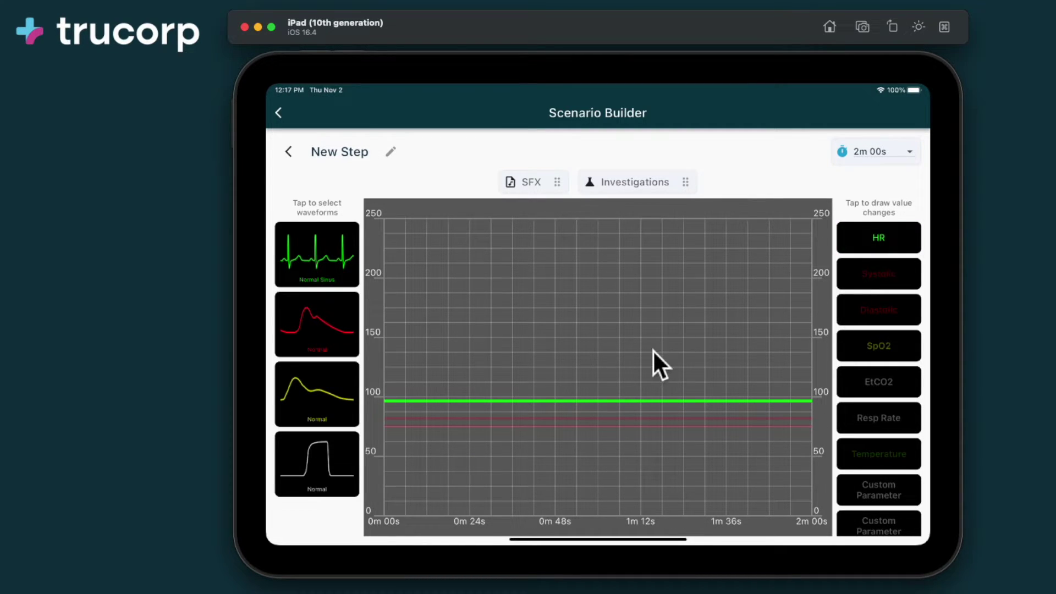
mouse_move(390, 423)
mouse_down()
mouse_move(580, 353)
mouse_move(816, 358)
mouse_up()
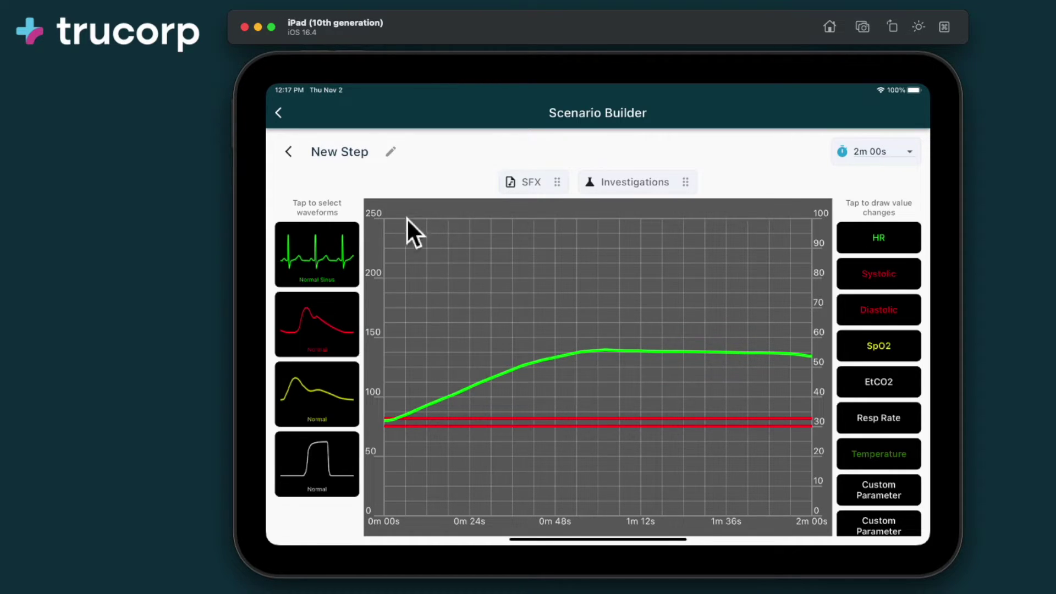
click(296, 151)
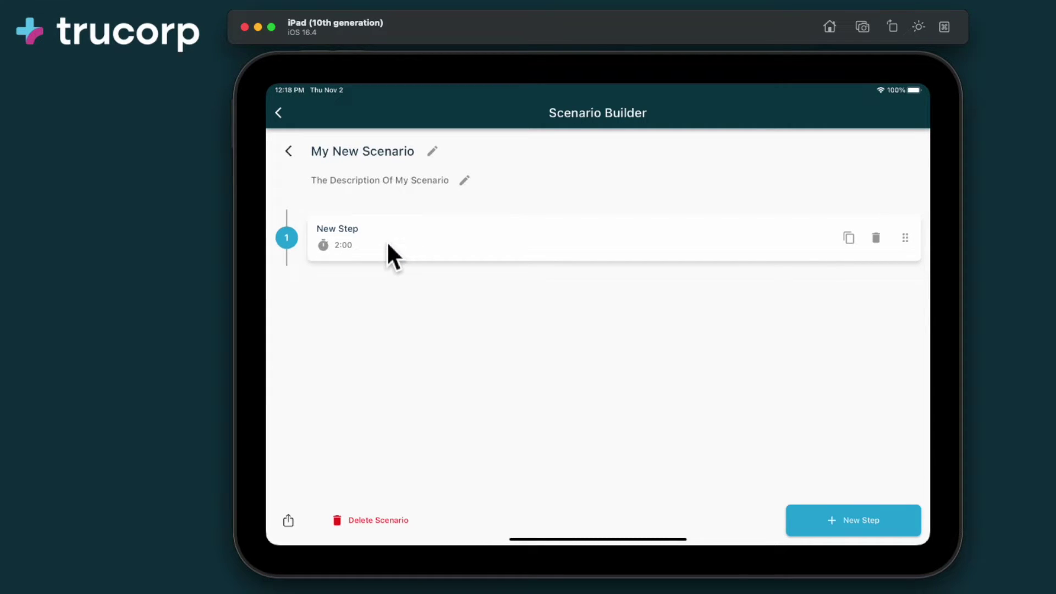
Step: Duplicate the first step and open the New Step (Copy) editor
click(851, 244)
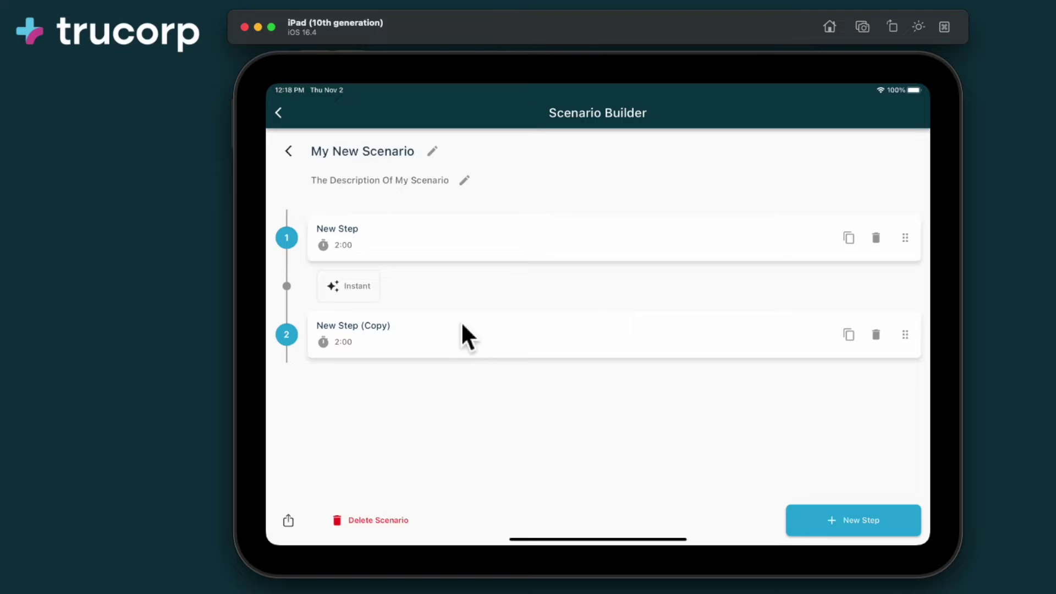
click(391, 335)
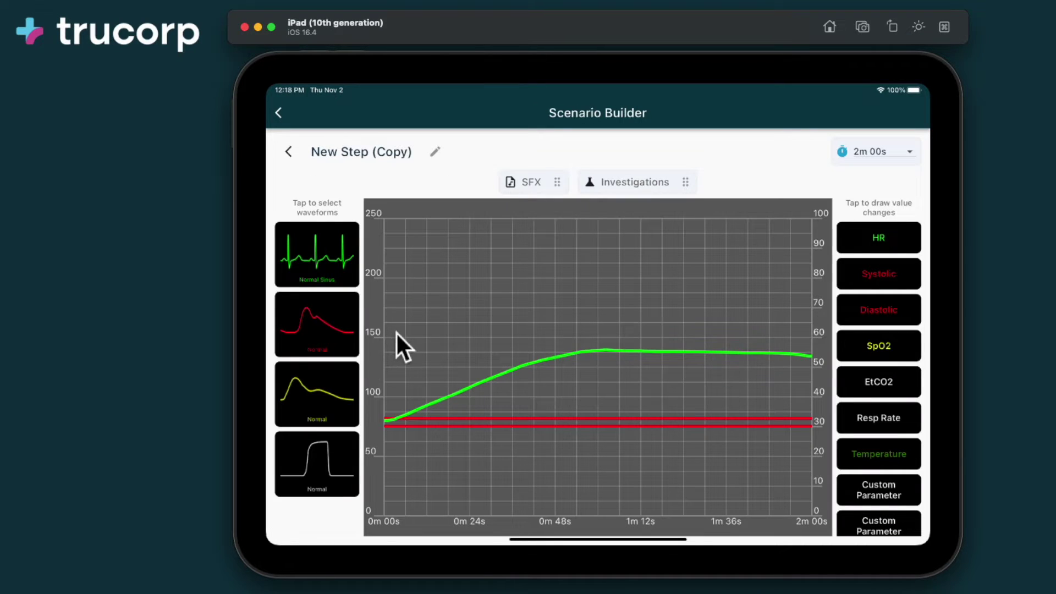
Step: Draw a declining heart-rate trend and set the ECG rhythm to Ventricular Tachycardia 1
click(867, 252)
click(402, 369)
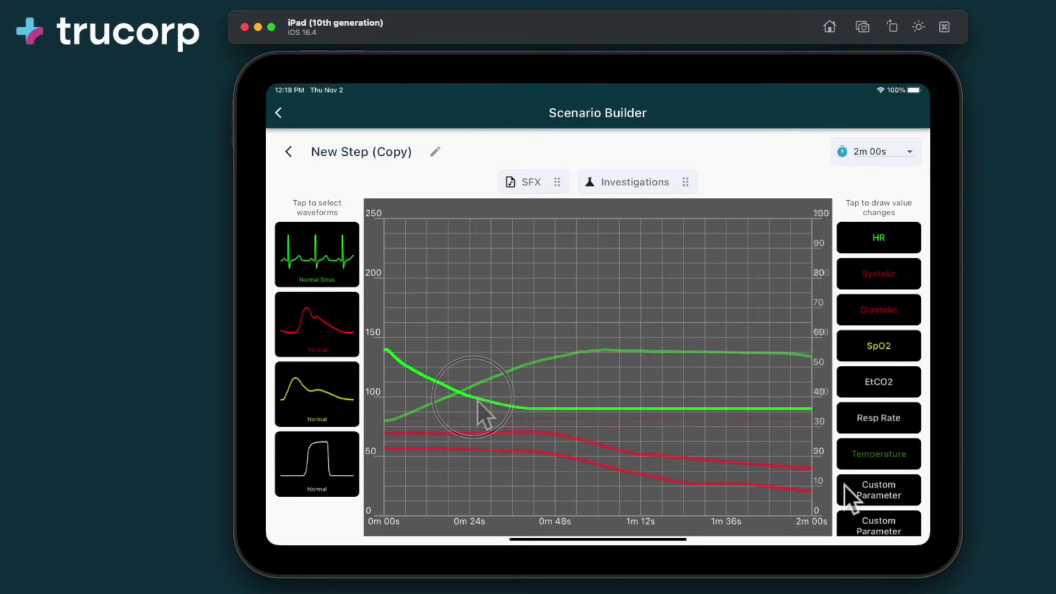
click(329, 270)
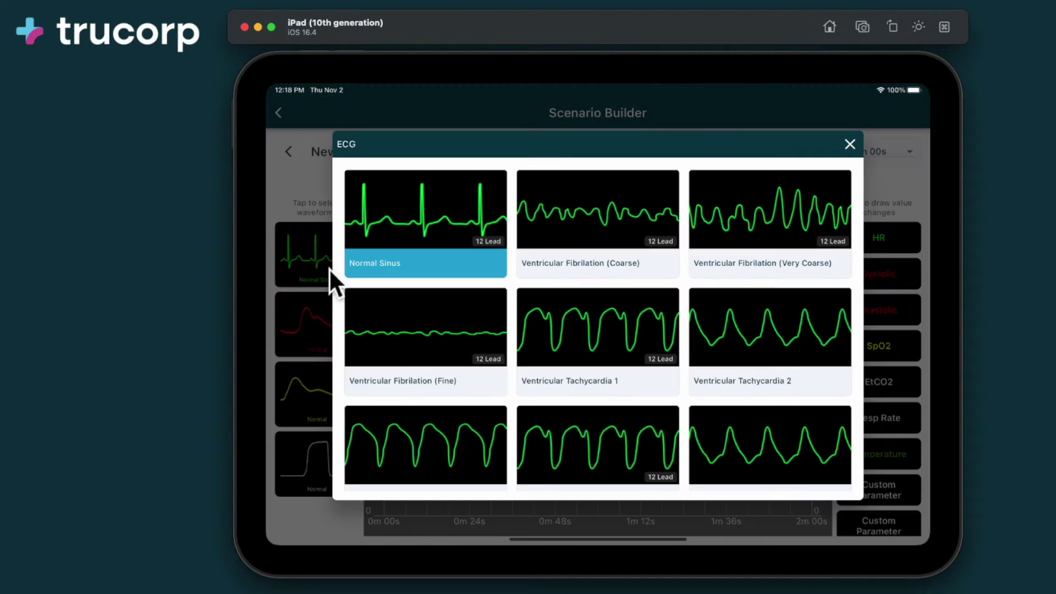
click(622, 395)
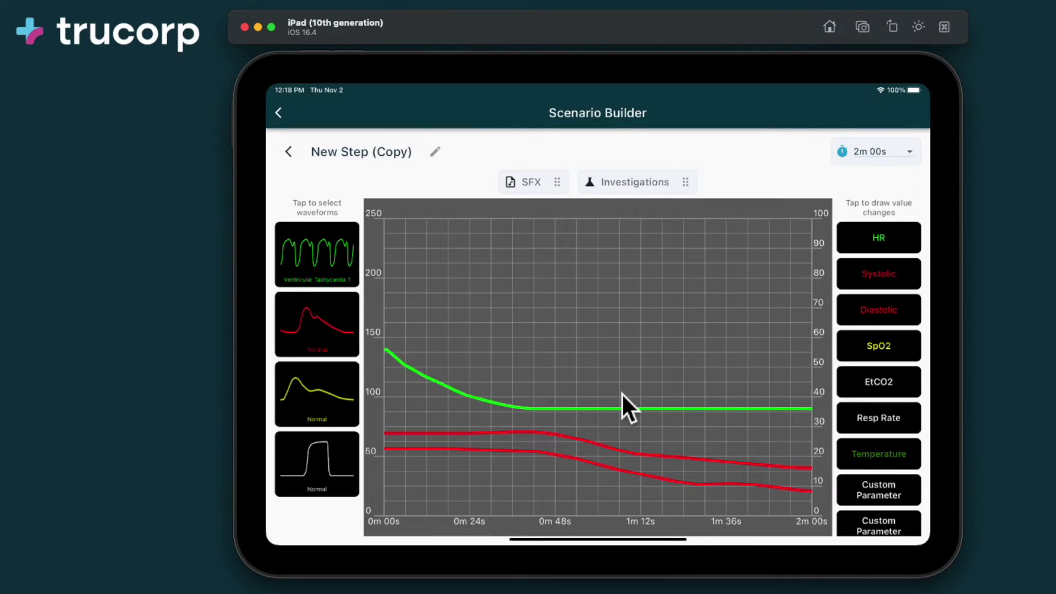
Step: Rename 'New Step (Copy)' to 'Vitals Decline' and go back to the step list
click(434, 153)
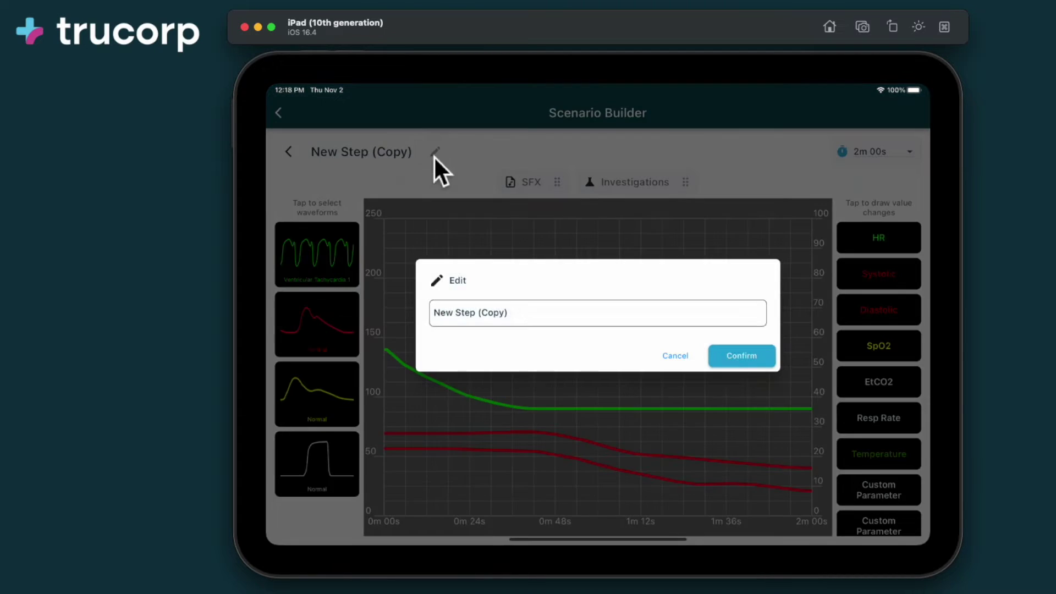
click(517, 314)
key(BackSpace)
key(BackSpace)
key(BackSpace)
key(BackSpace)
key(BackSpace)
key(BackSpace)
key(BackSpace)
key(BackSpace)
key(BackSpace)
key(BackSpace)
key(BackSpace)
key(BackSpace)
key(BackSpace)
key(BackSpace)
key(BackSpace)
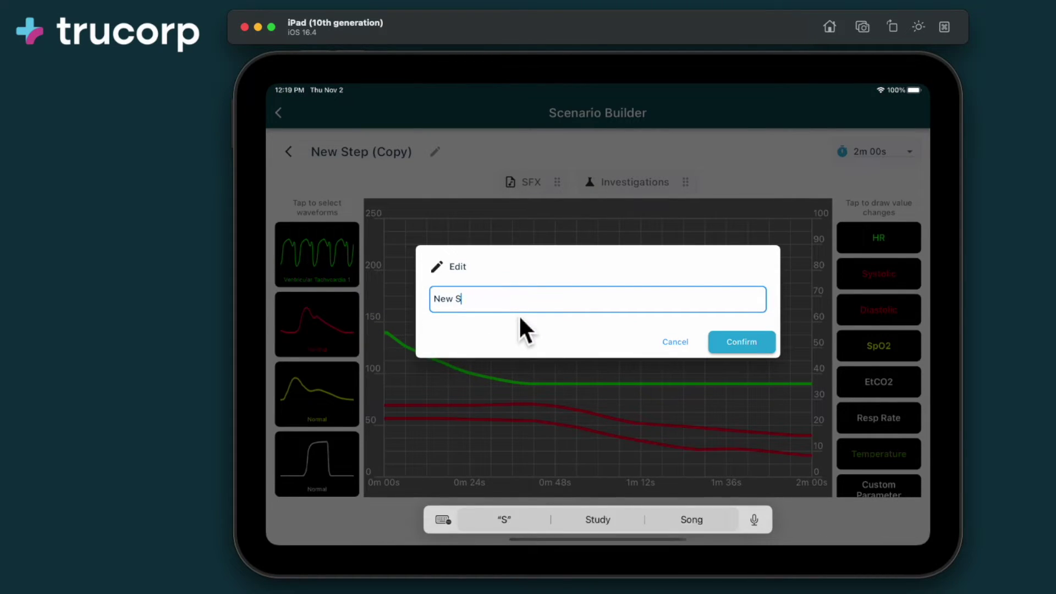
text(Vitals Decline)
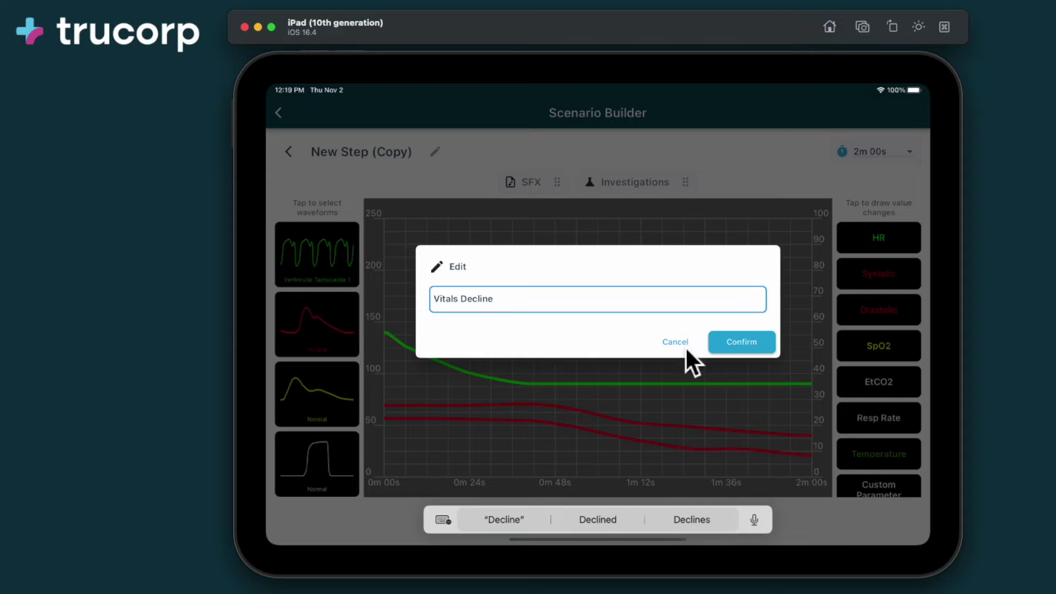
click(737, 343)
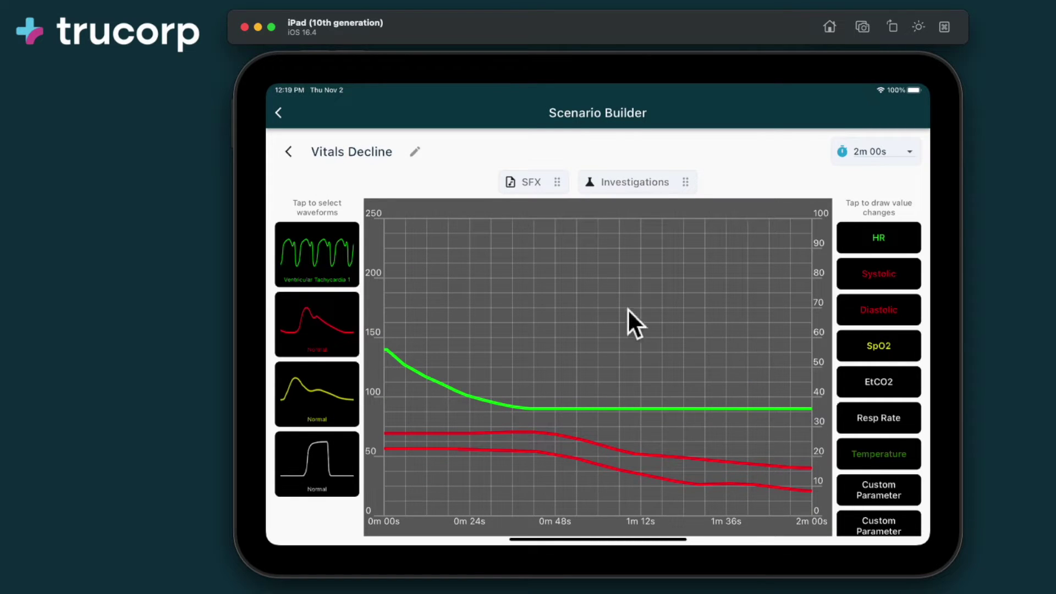
click(298, 153)
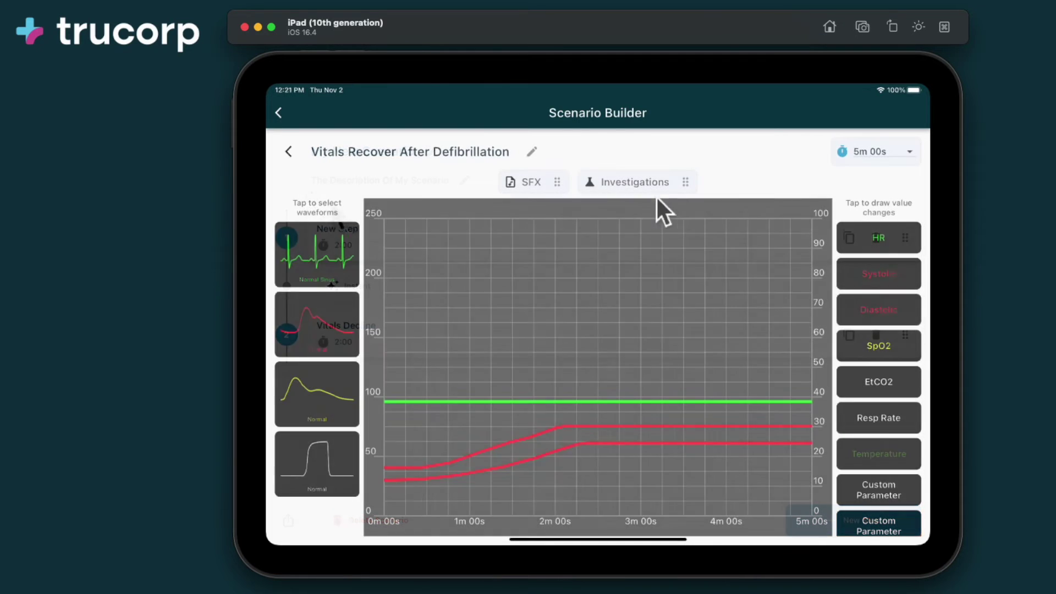
Step: Place an Investigations event on the timeline including the AF With Digoxin Effect ECG
drag(682, 190, 490, 237)
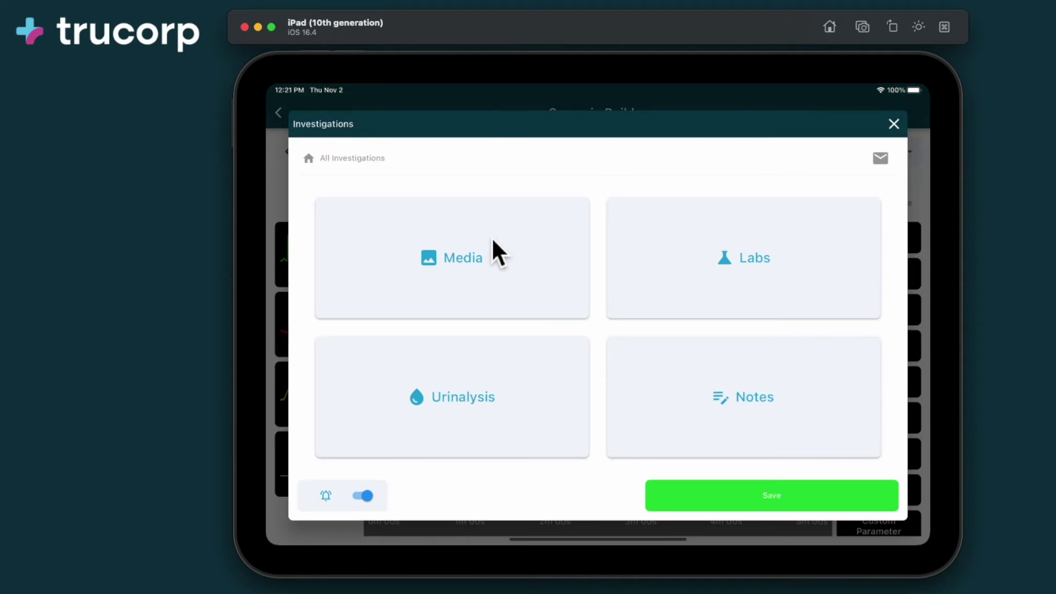
click(527, 259)
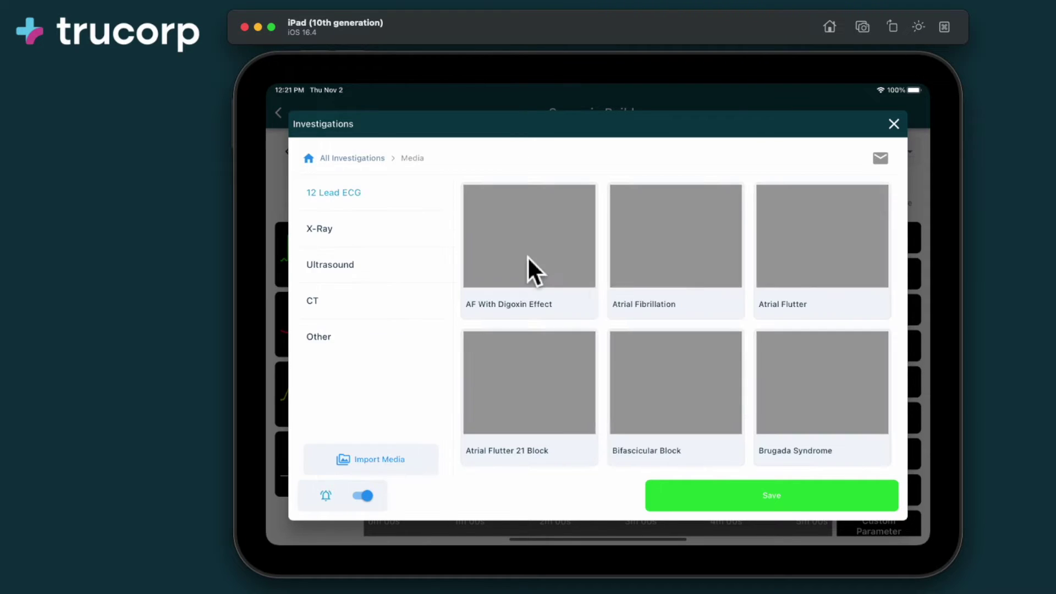
click(571, 269)
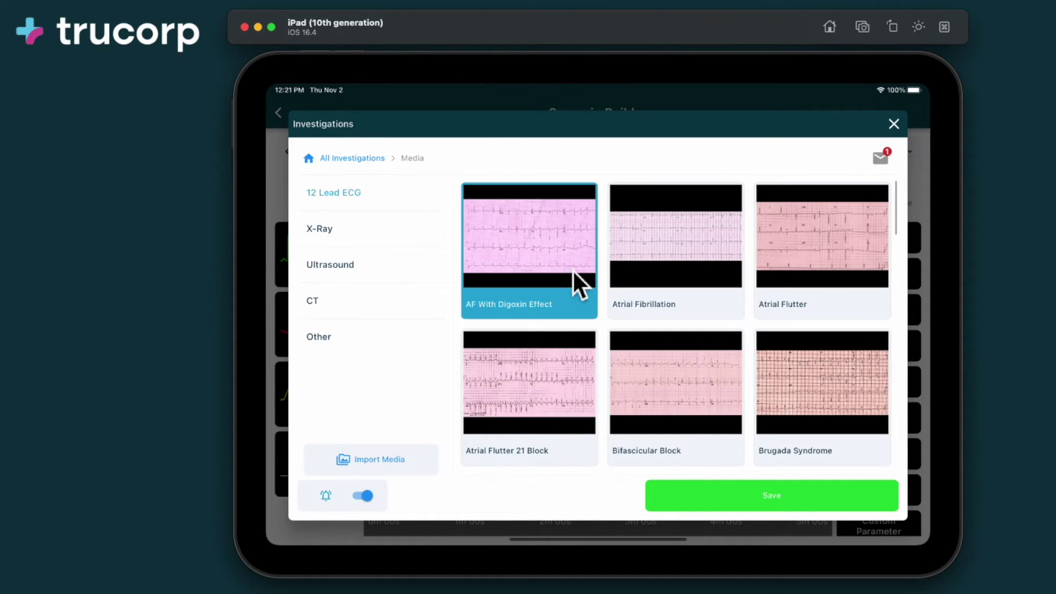
click(355, 158)
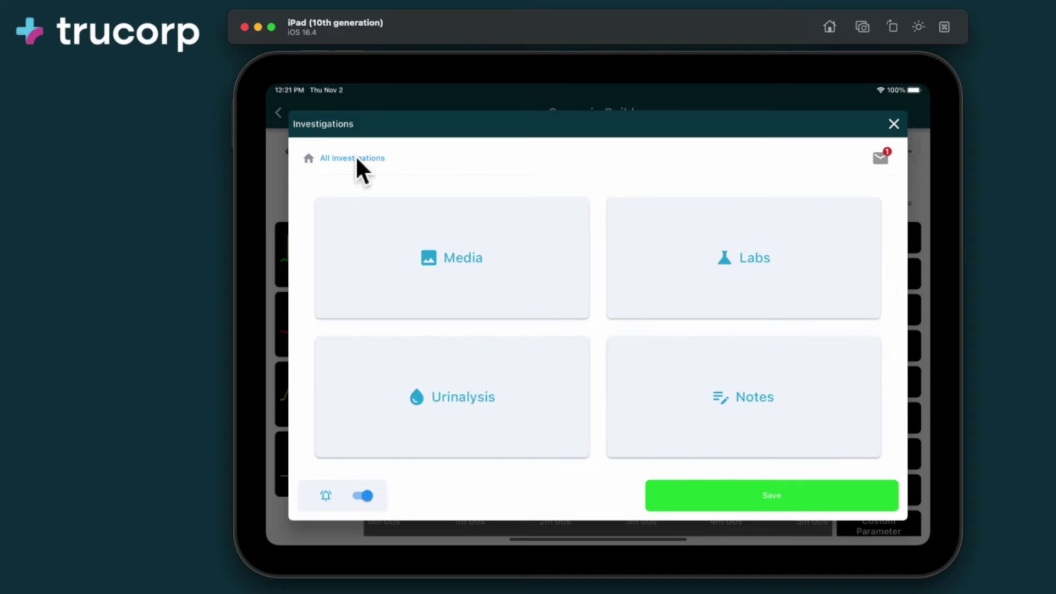
Step: Apply Normal biochemistry and haematology lab presets and save the investigations
click(655, 278)
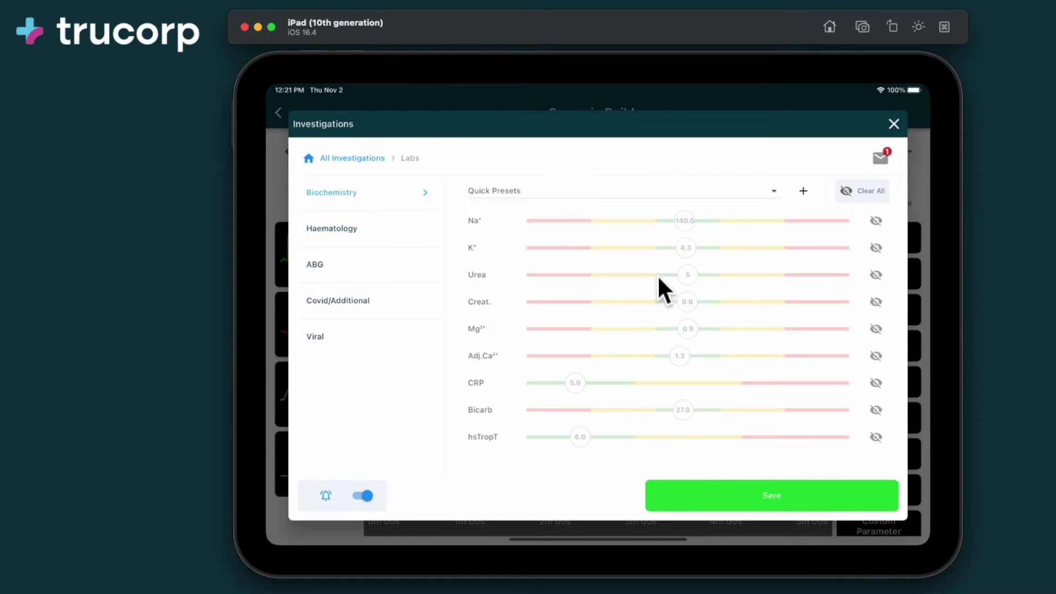
click(706, 192)
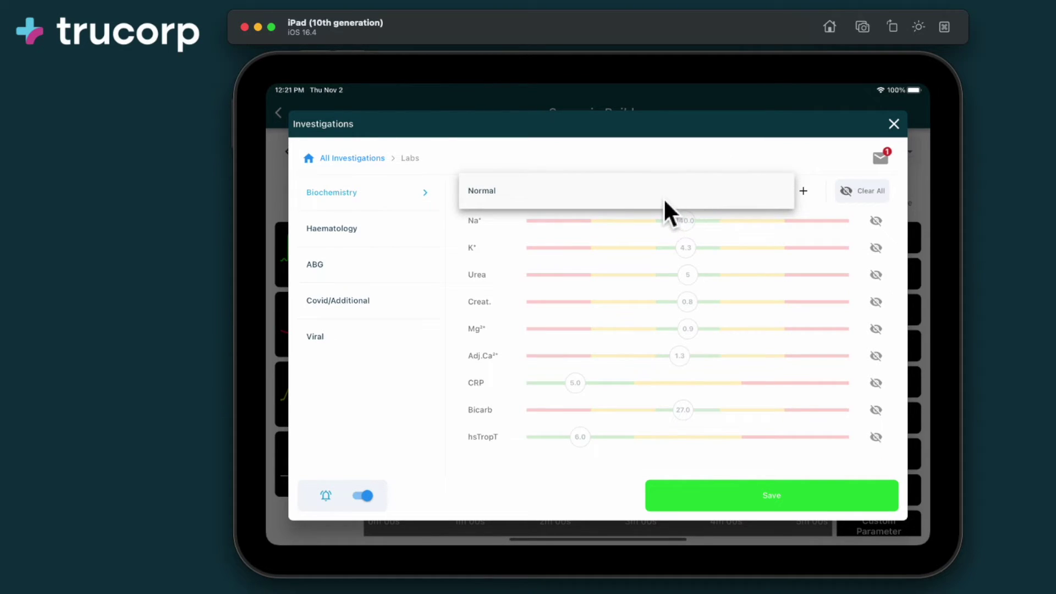
click(663, 197)
click(348, 230)
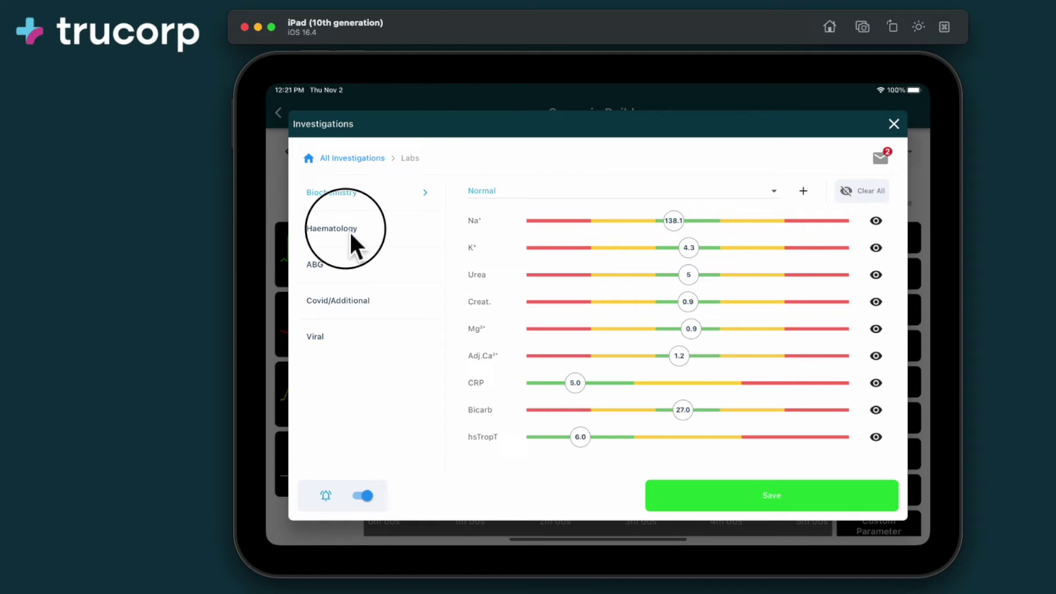
click(537, 187)
click(520, 196)
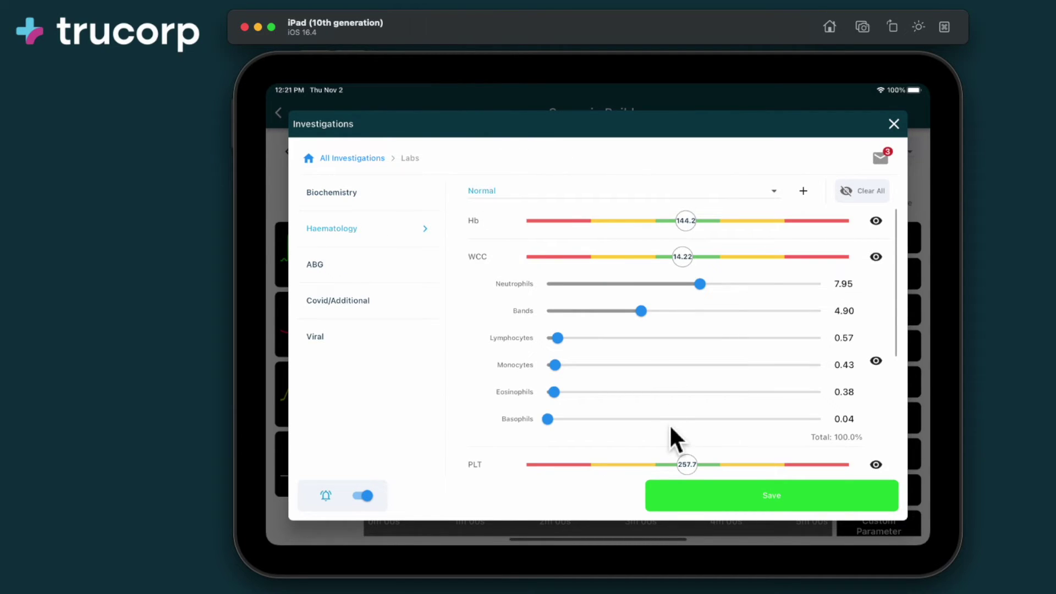
click(731, 487)
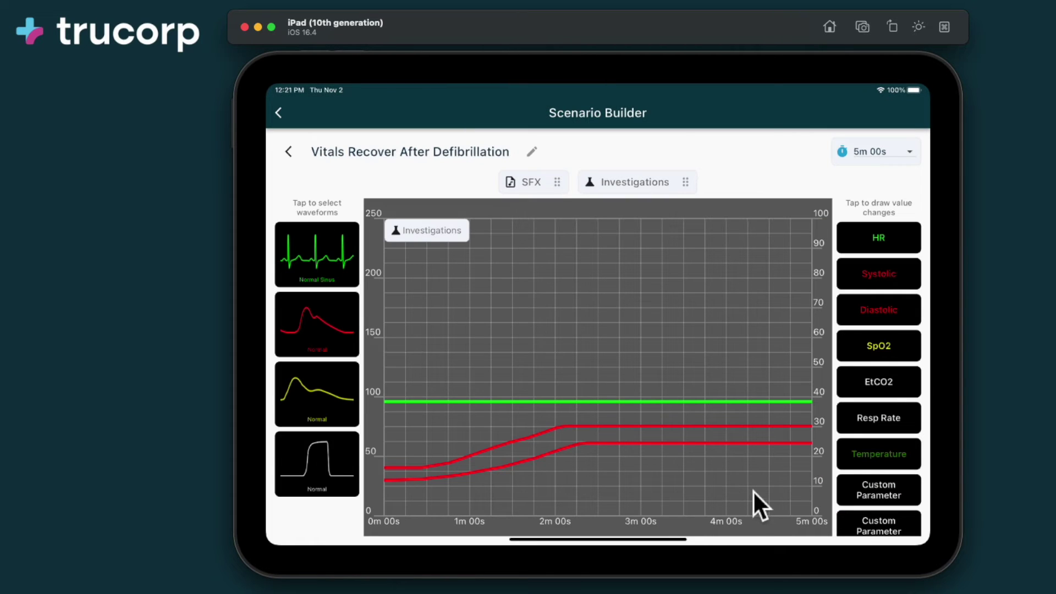
Step: Shift the Investigations event to about 1m in the Vitals Recover After Defibrillation step
drag(447, 231, 520, 235)
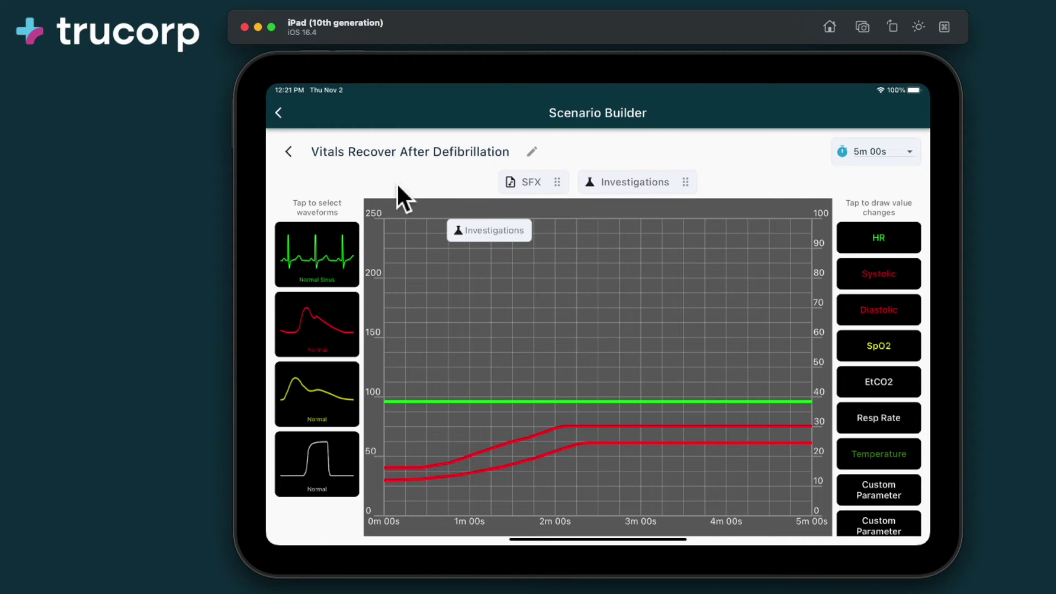
click(290, 151)
Step: Add a scenario folder, rename it 'My New Folder', and return to All Scenarios
click(290, 152)
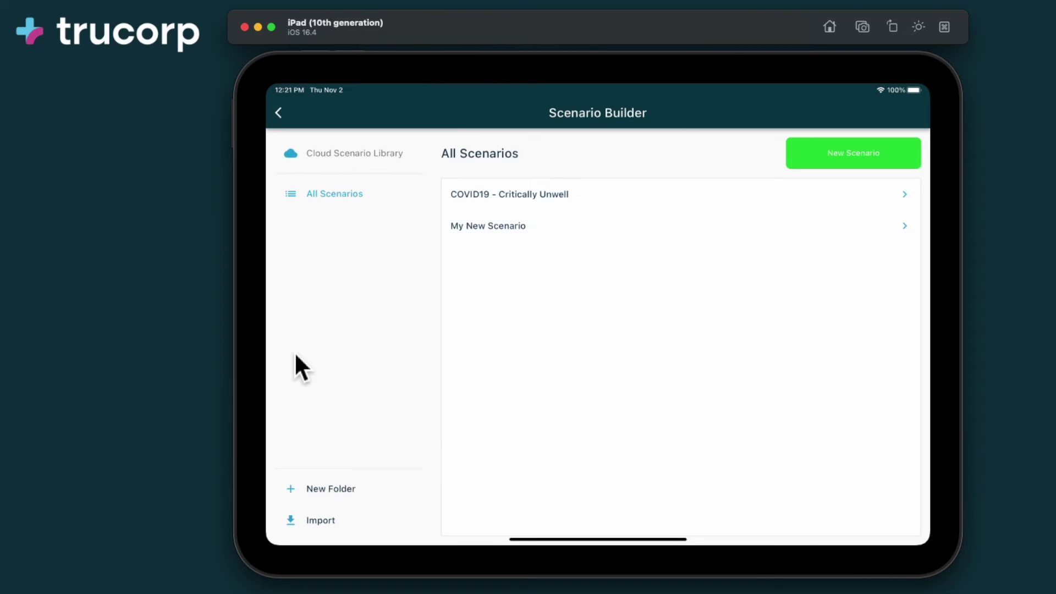
click(333, 490)
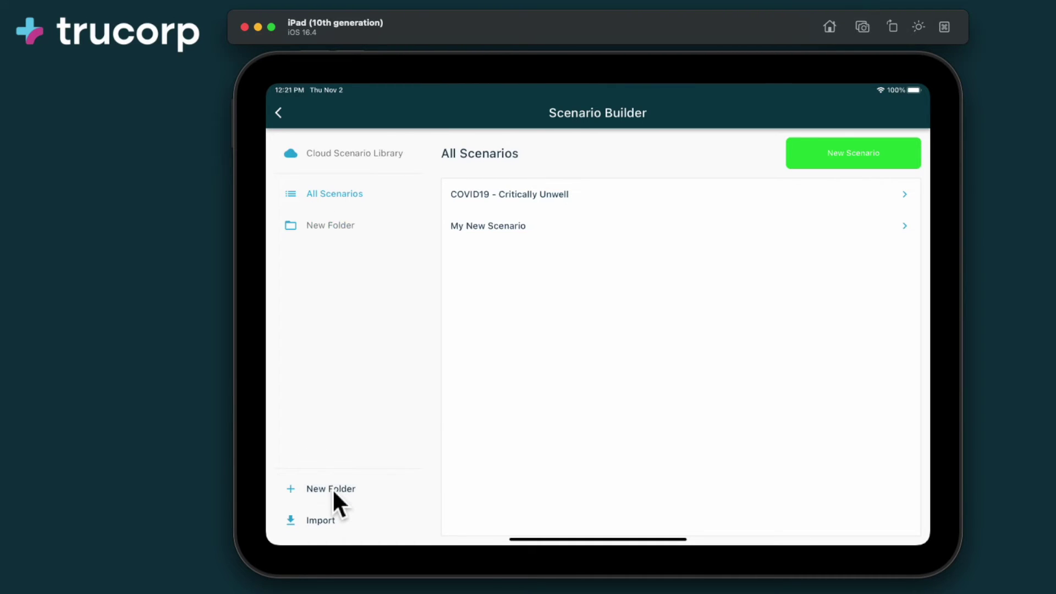
click(341, 237)
click(525, 154)
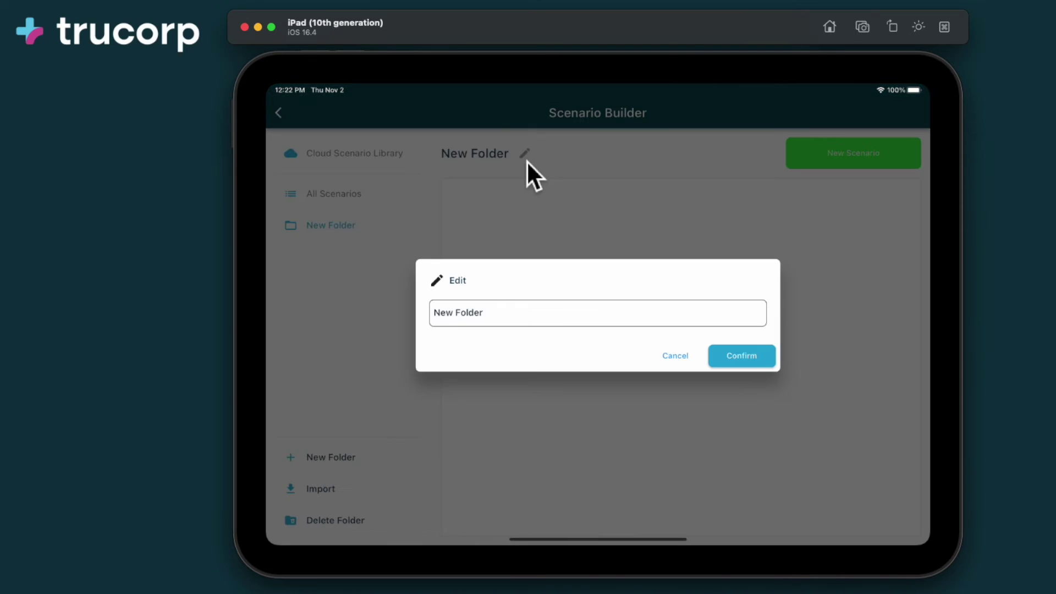
click(506, 311)
key(BackSpace)
key(BackSpace)
key(BackSpace)
key(BackSpace)
key(BackSpace)
key(BackSpace)
key(BackSpace)
key(BackSpace)
key(BackSpace)
key(BackSpace)
text(My New Folder)
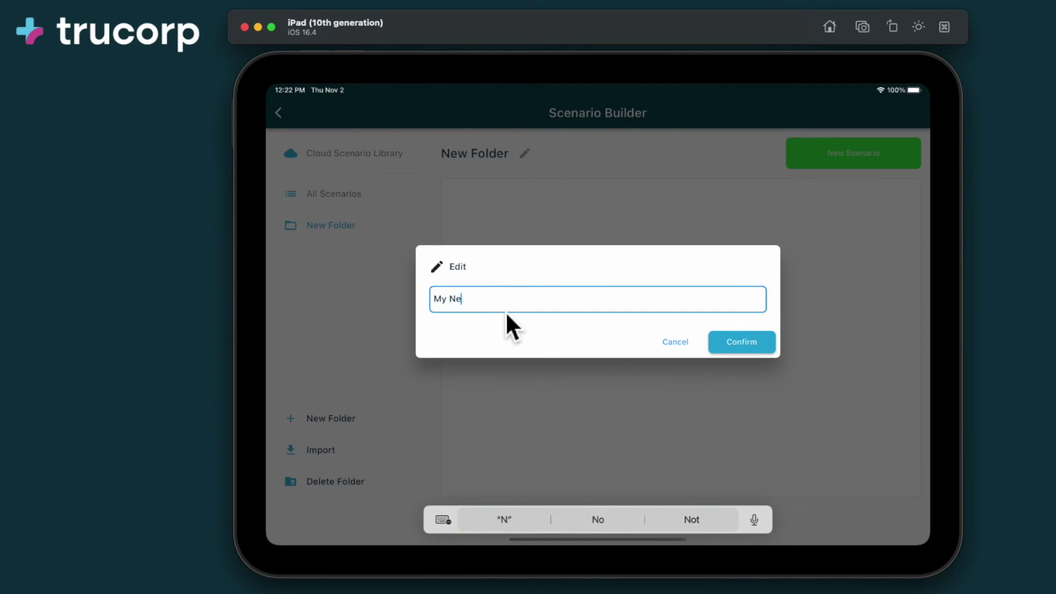
click(723, 339)
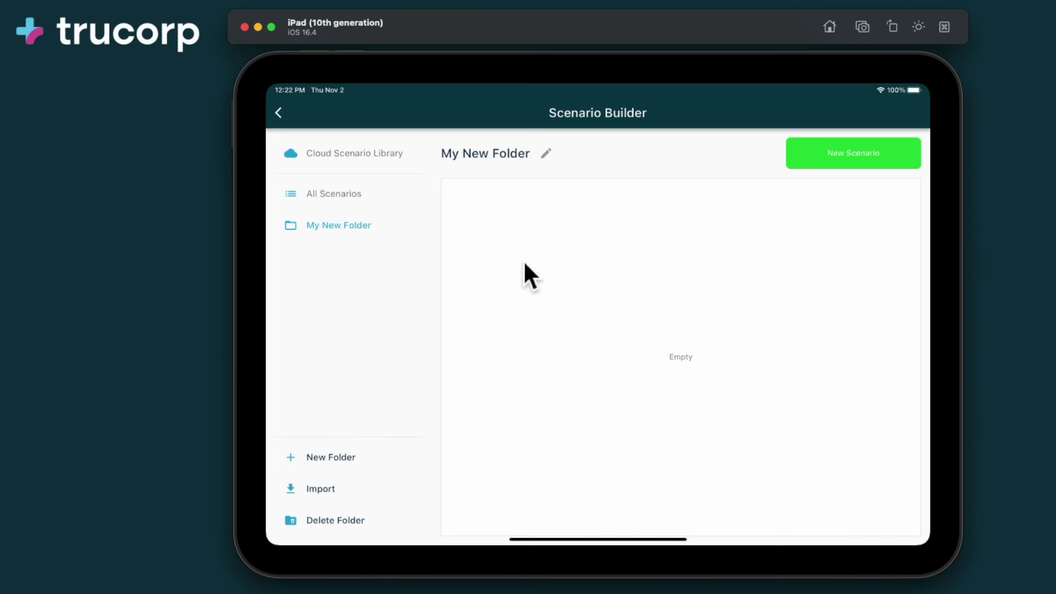
click(374, 199)
click(522, 225)
Step: Drag the My New Scenario row onto My New Folder and view the folder's contents
drag(523, 226, 399, 218)
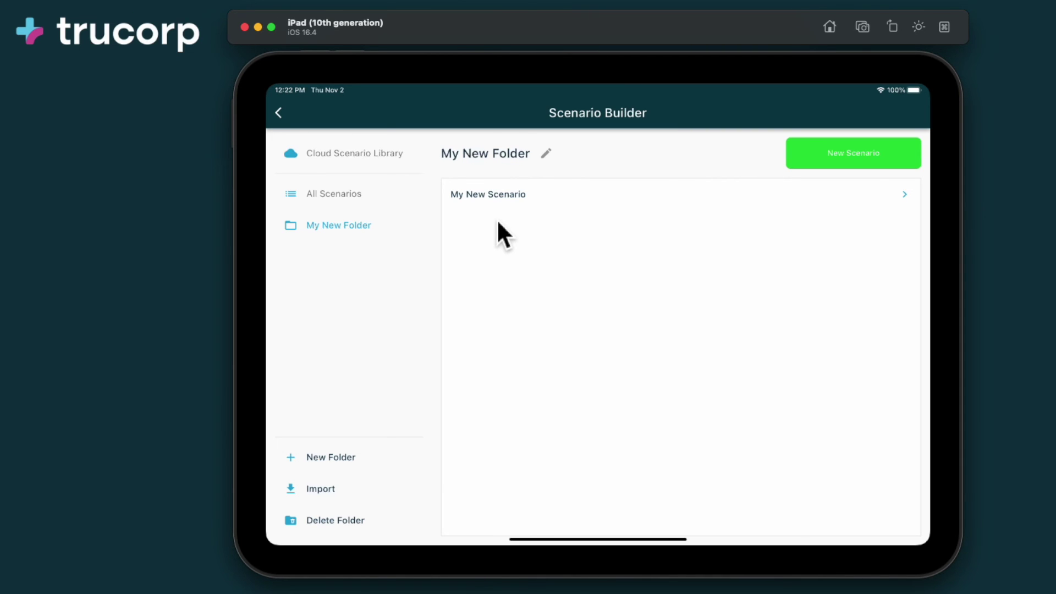
click(288, 121)
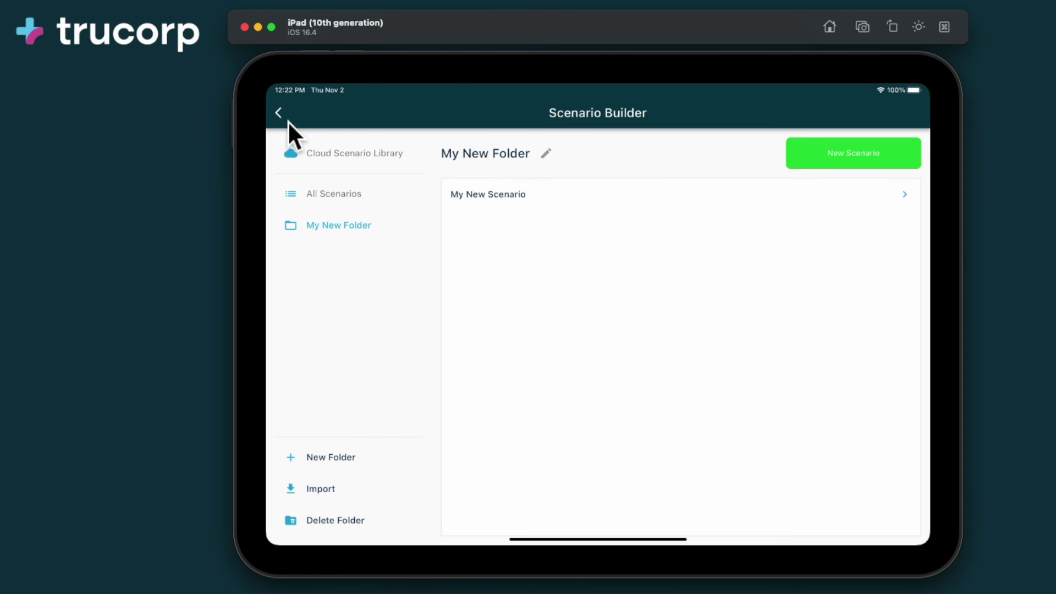